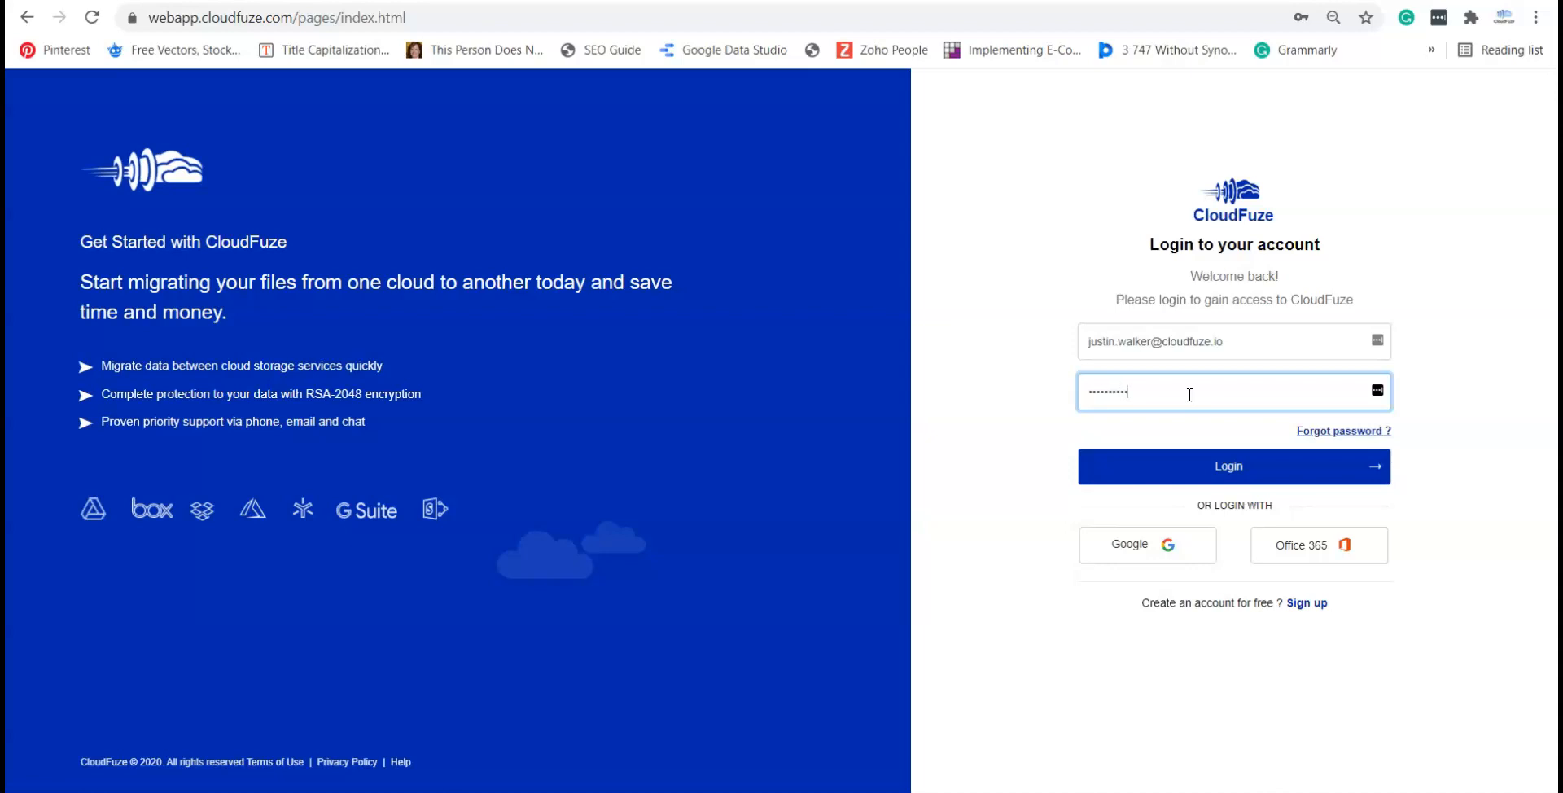
Step: Log in to CloudFuze with the account credentials to reach the Add Clouds page
left_click(1213, 471)
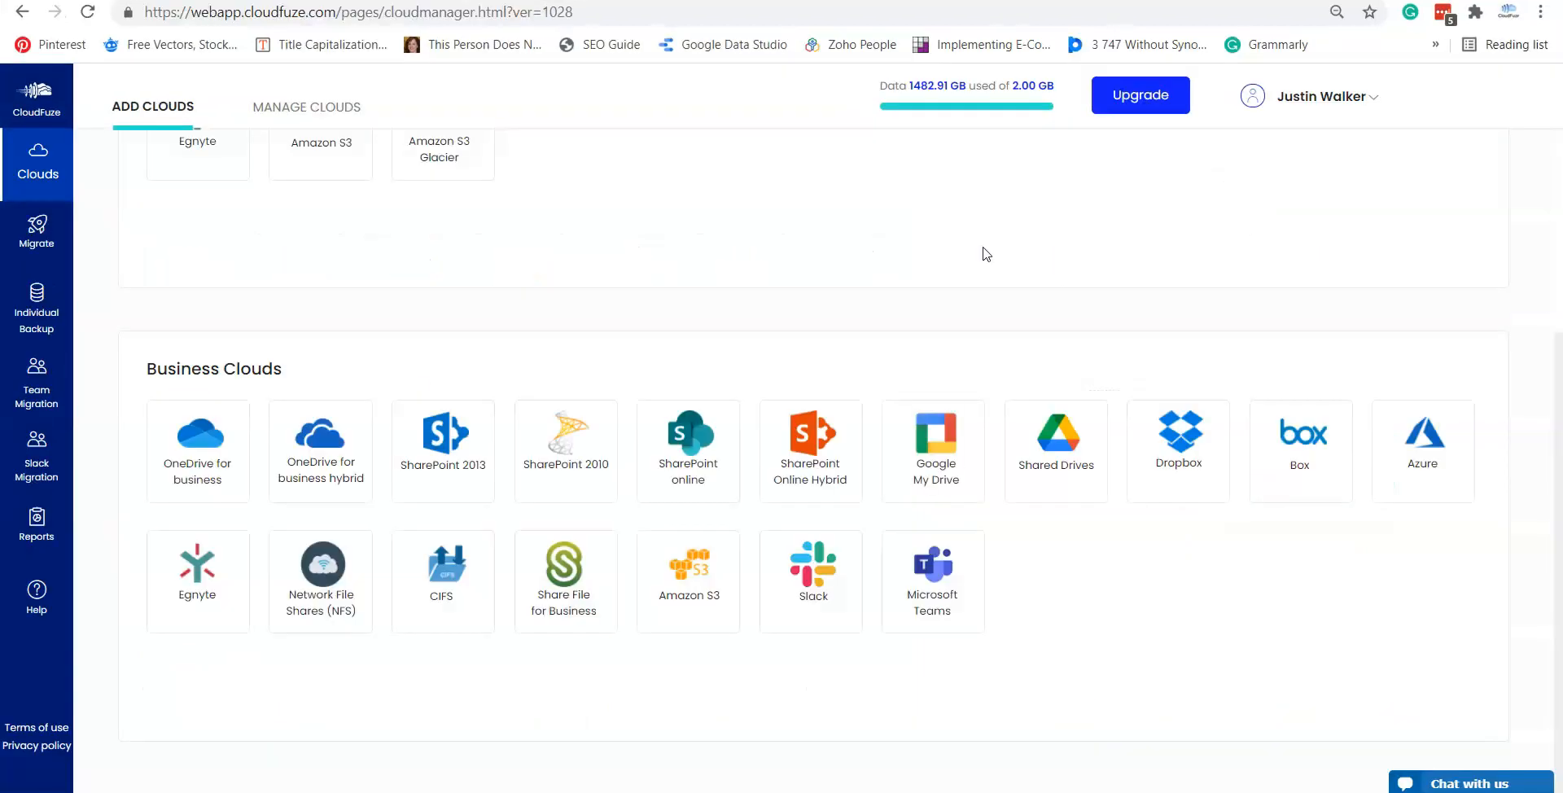
Step: Add Egnyte as a business cloud using the democloudfuze domain
left_click(195, 614)
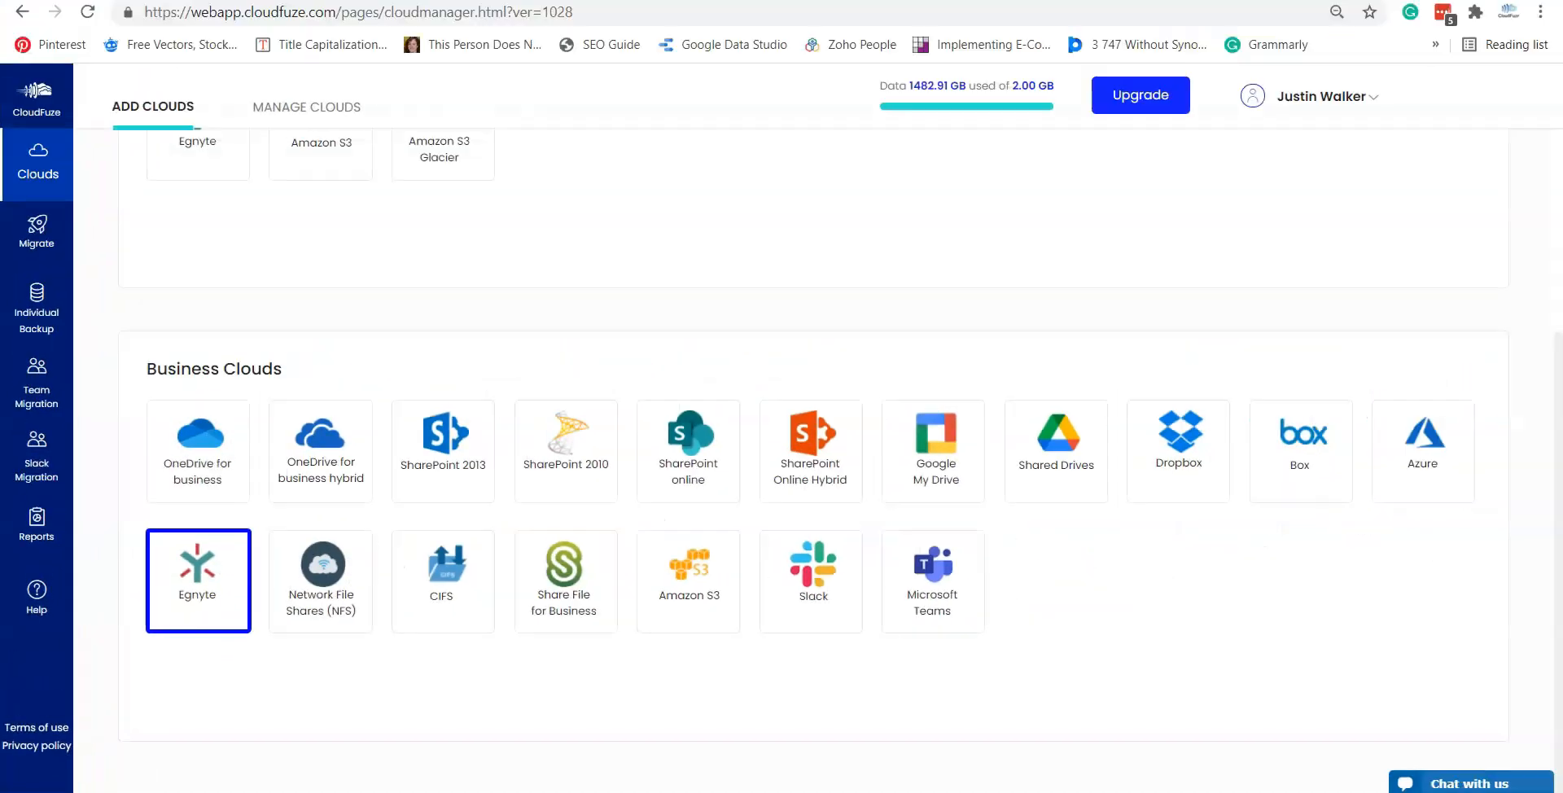
mouse_move(203, 579)
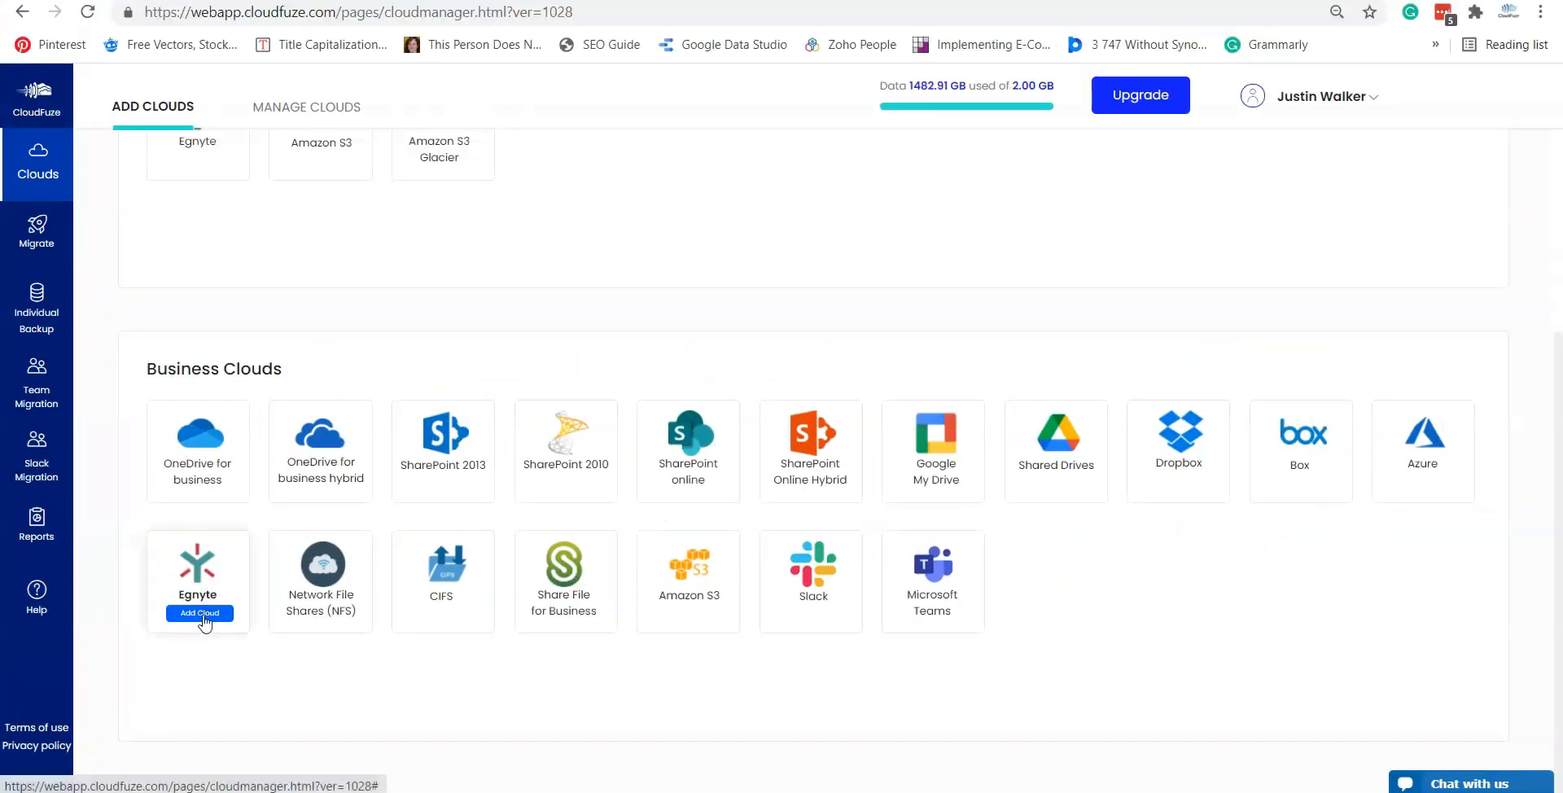
left_click(201, 615)
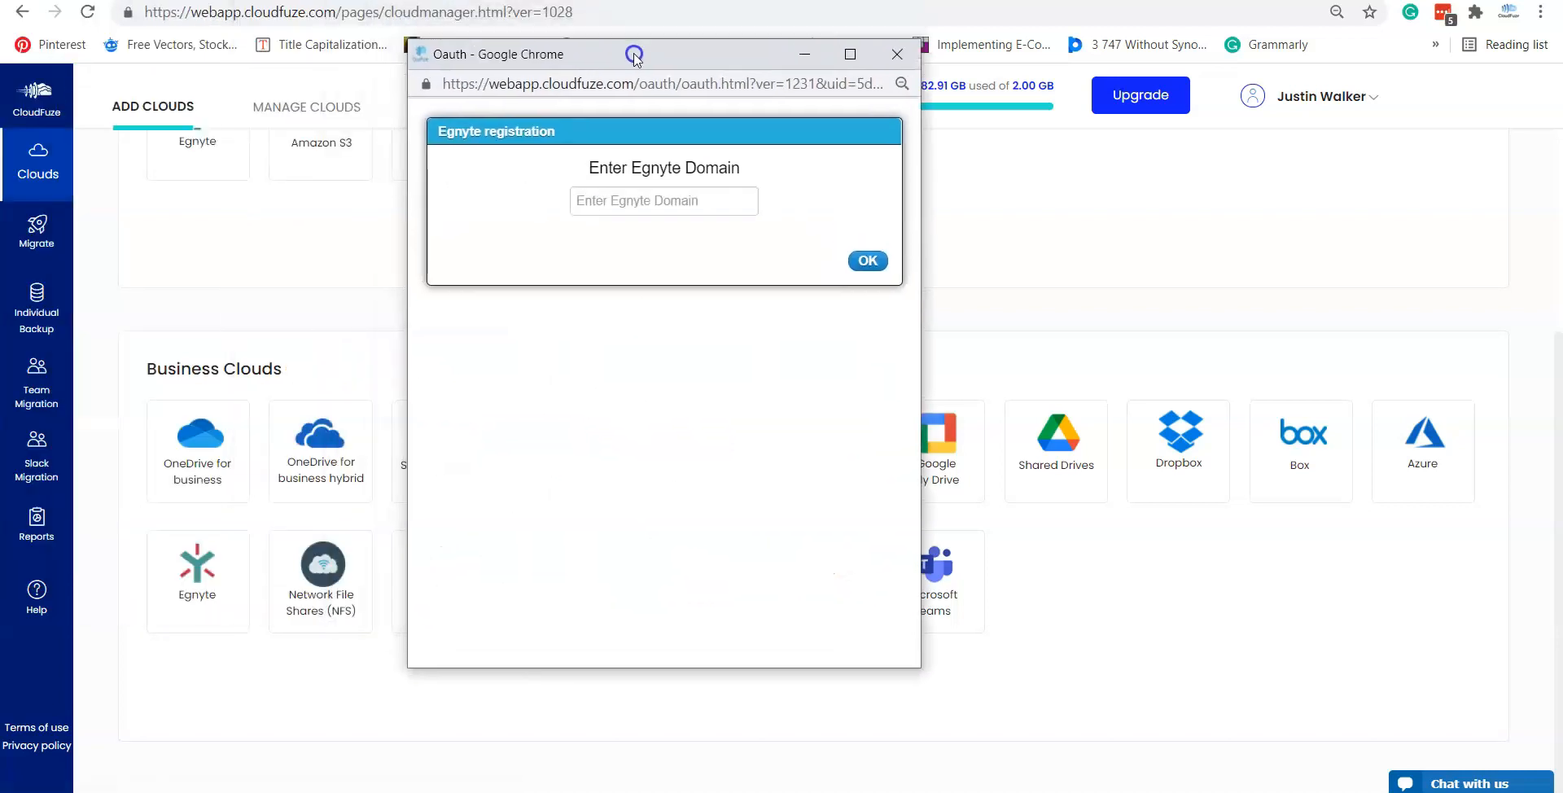
left_click(648, 204)
type("democloudfuze")
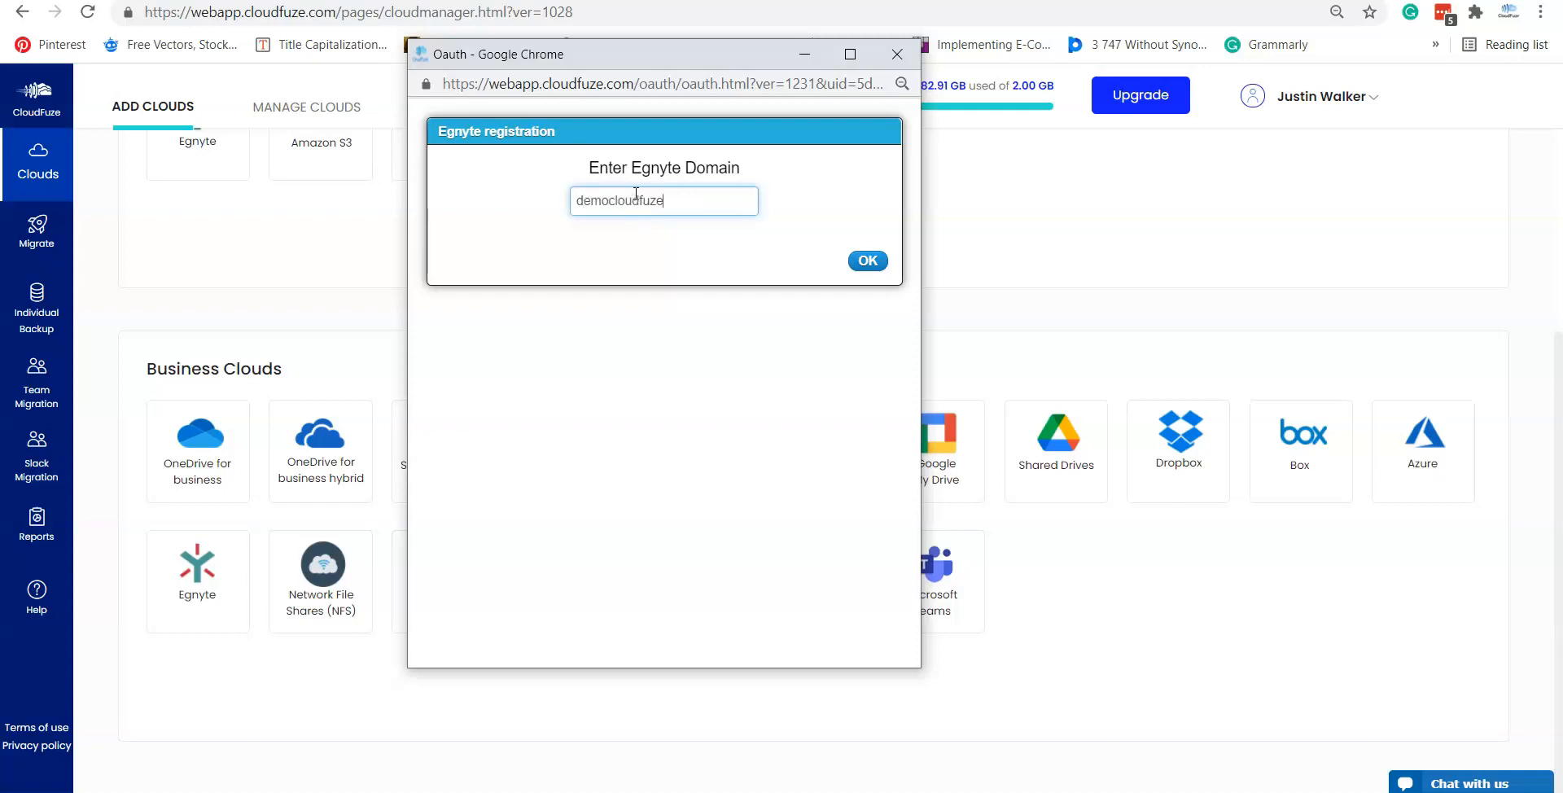
left_click(877, 259)
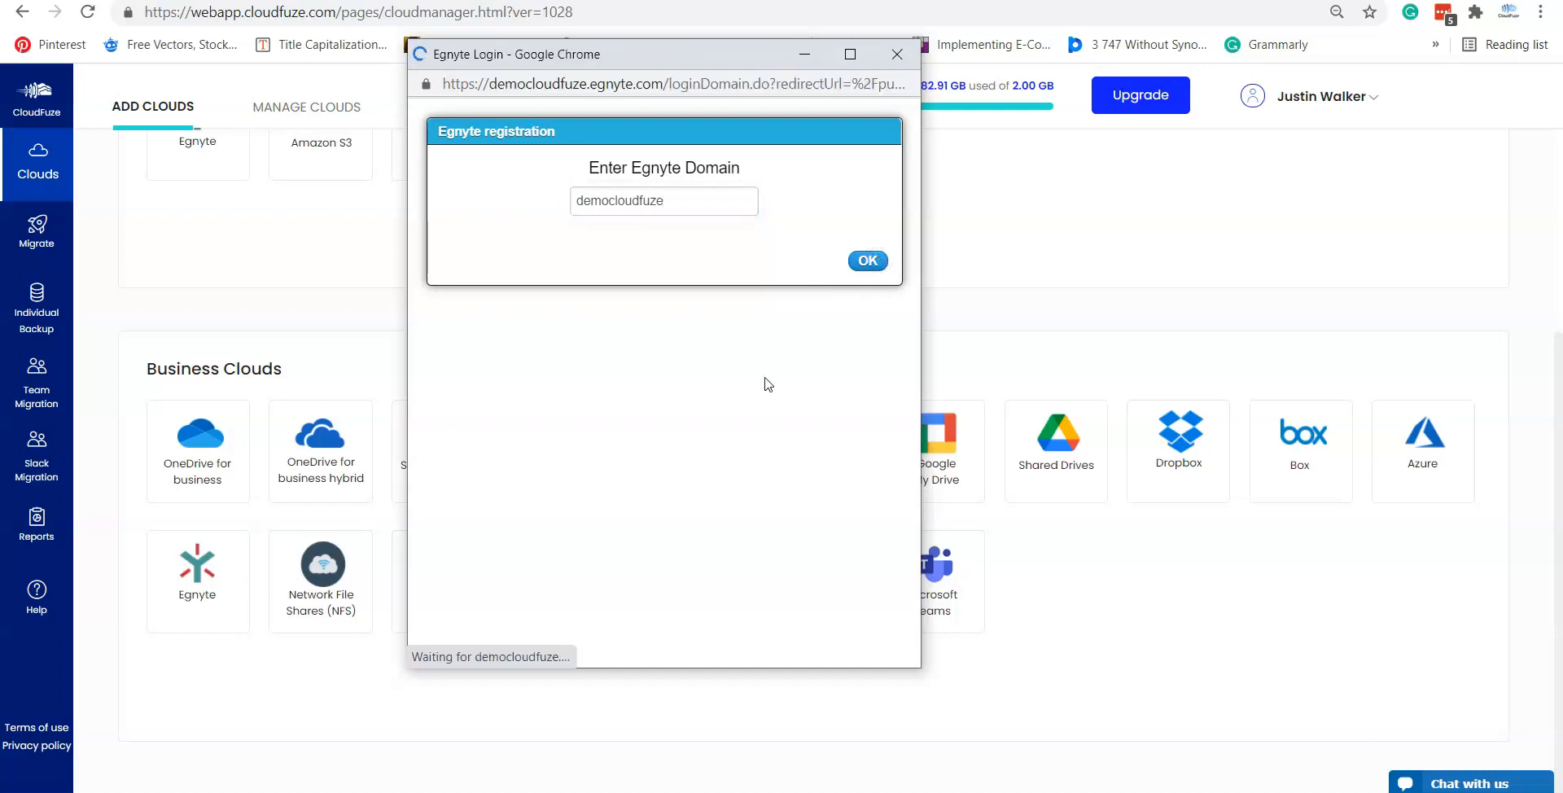
Step: Sign in to Egnyte with the account password and allow CloudFuze access
type("•••")
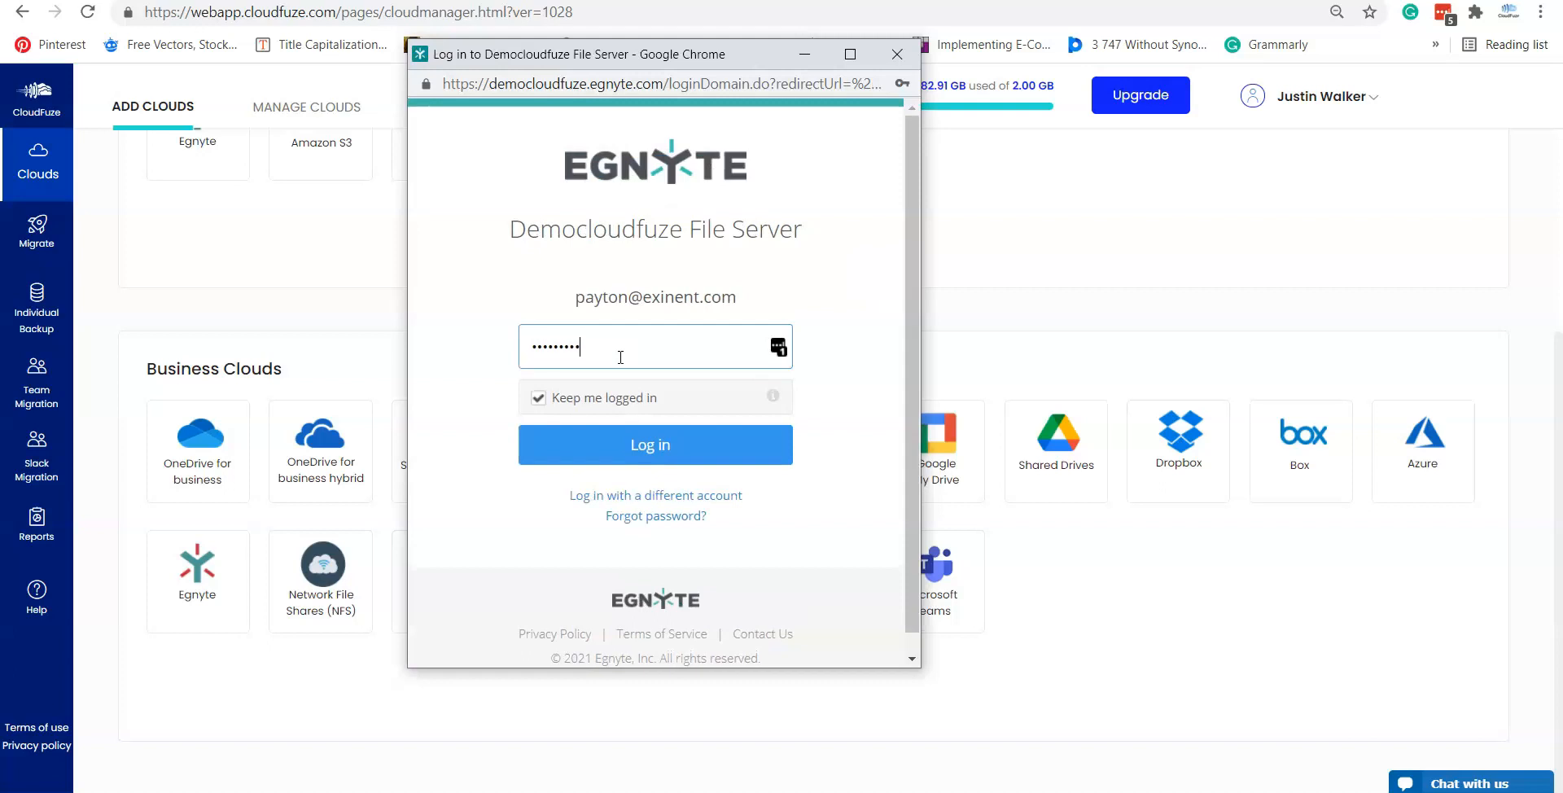
key("Return")
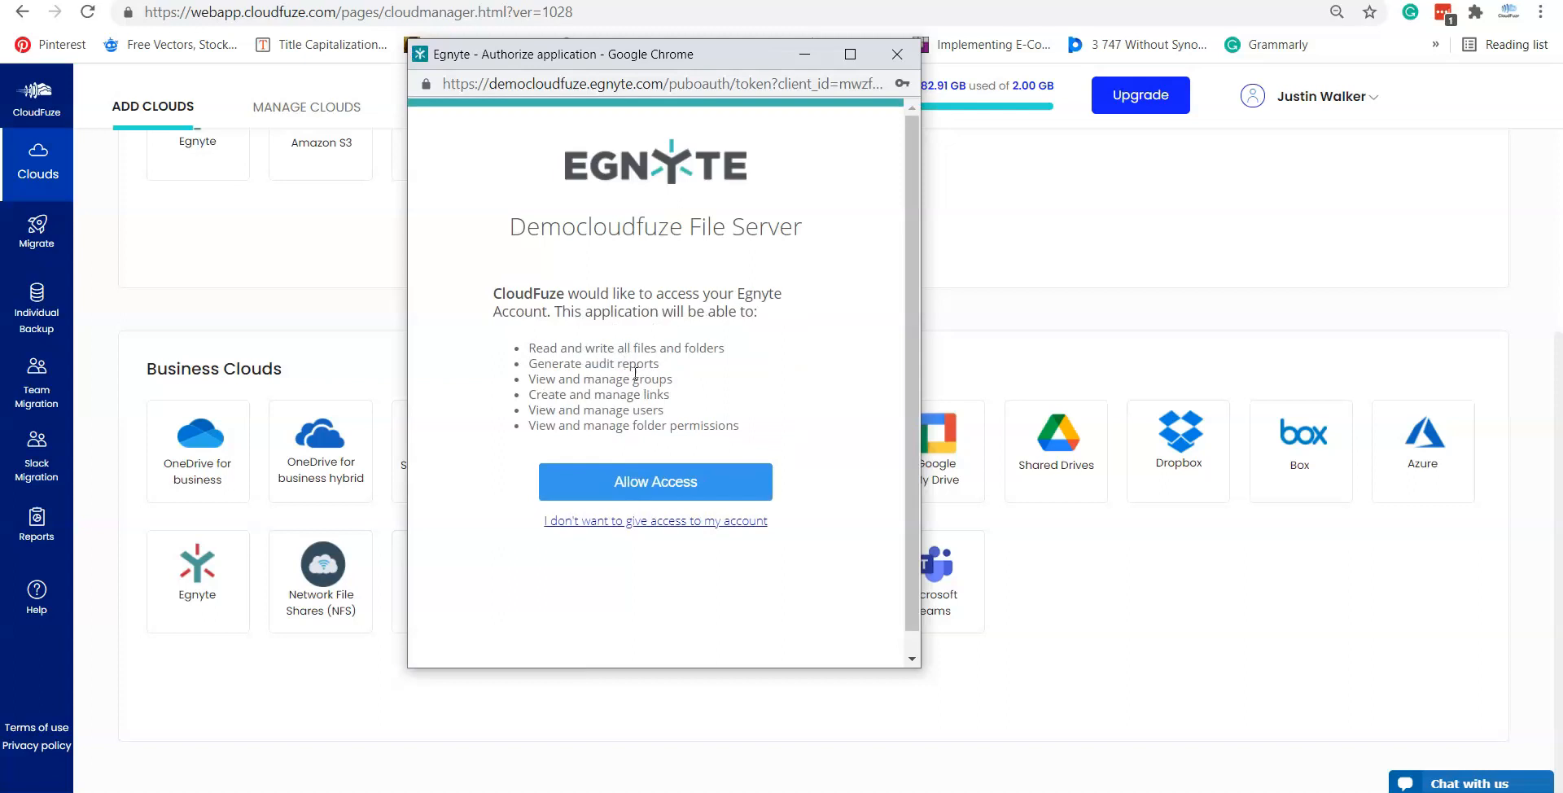
left_click(668, 481)
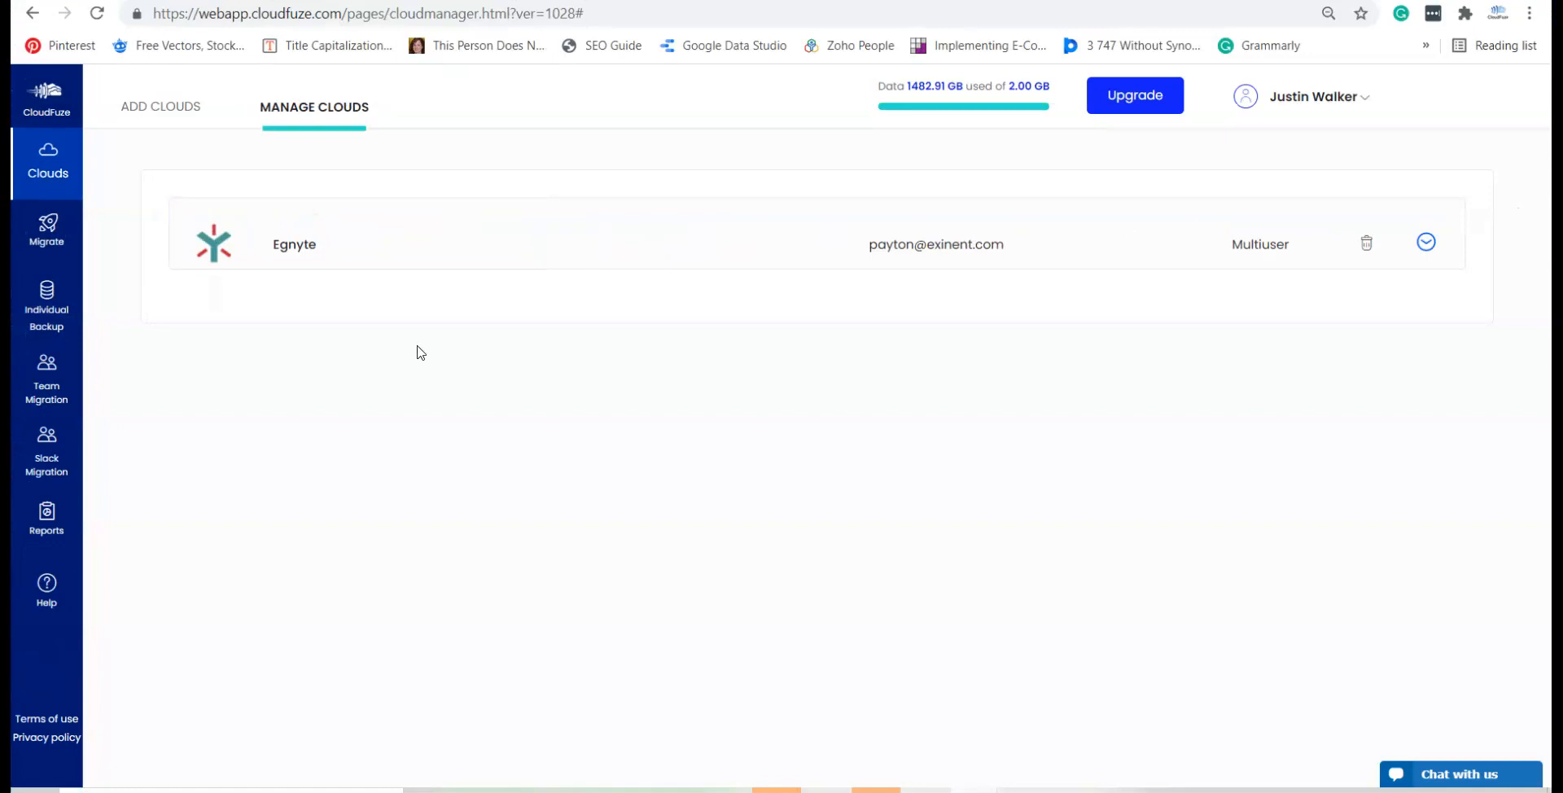
Step: Start adding Google Shared Drives, confirming marketplace permissions are already granted
left_click(164, 119)
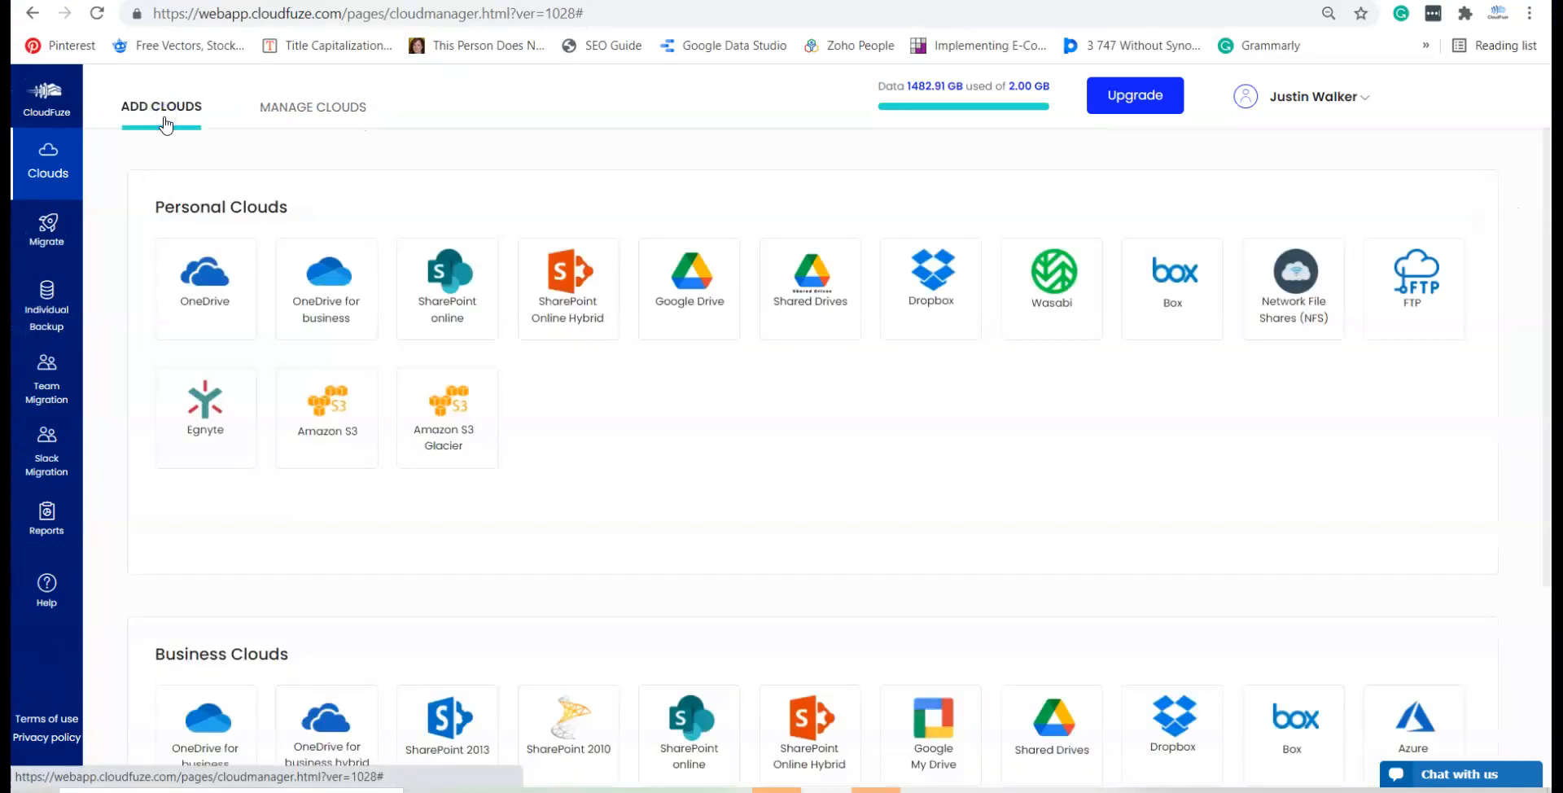
scroll(621, 393, "down", 3)
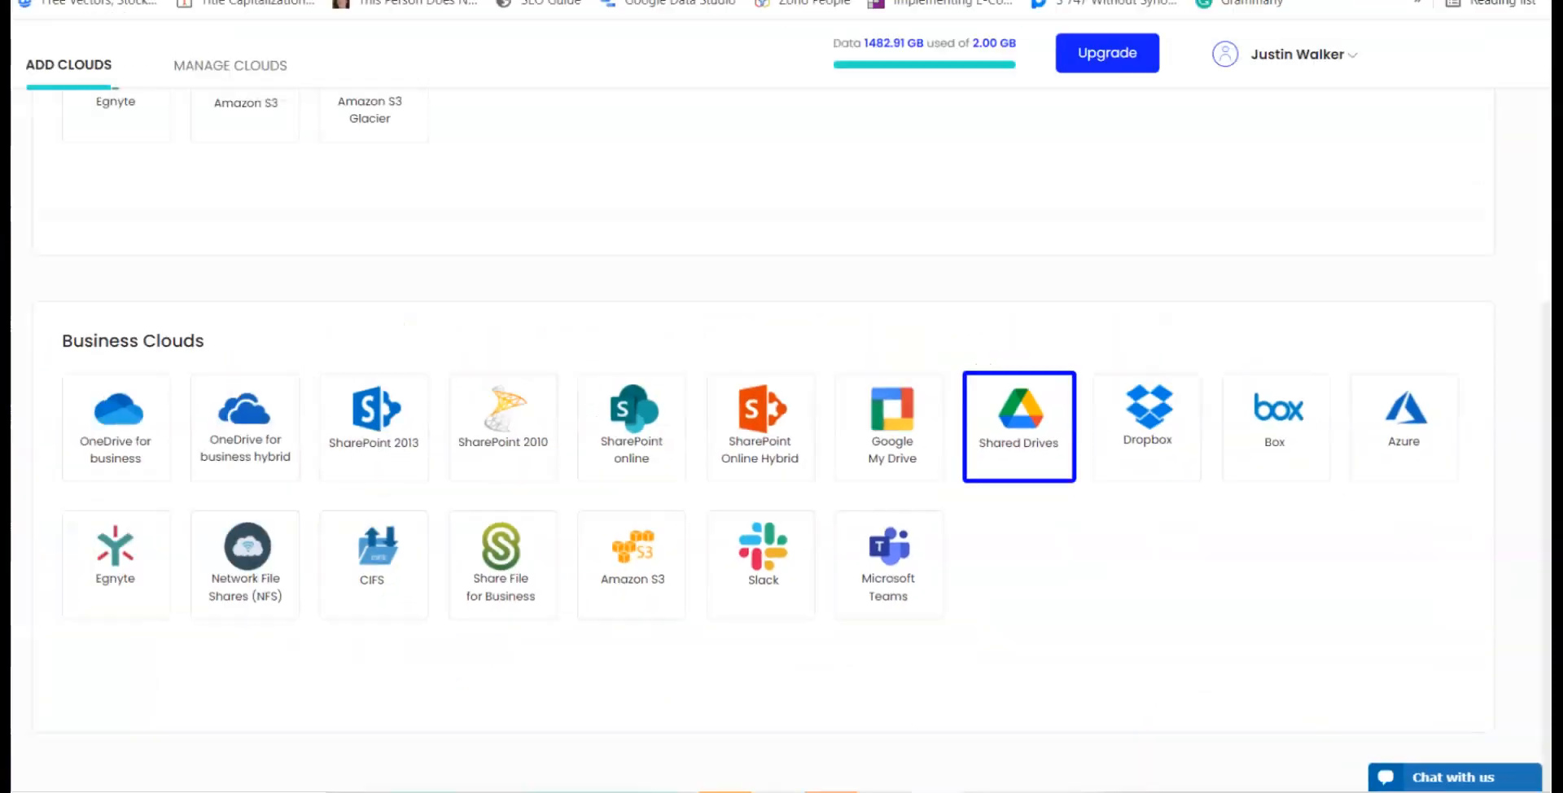
mouse_move(1025, 448)
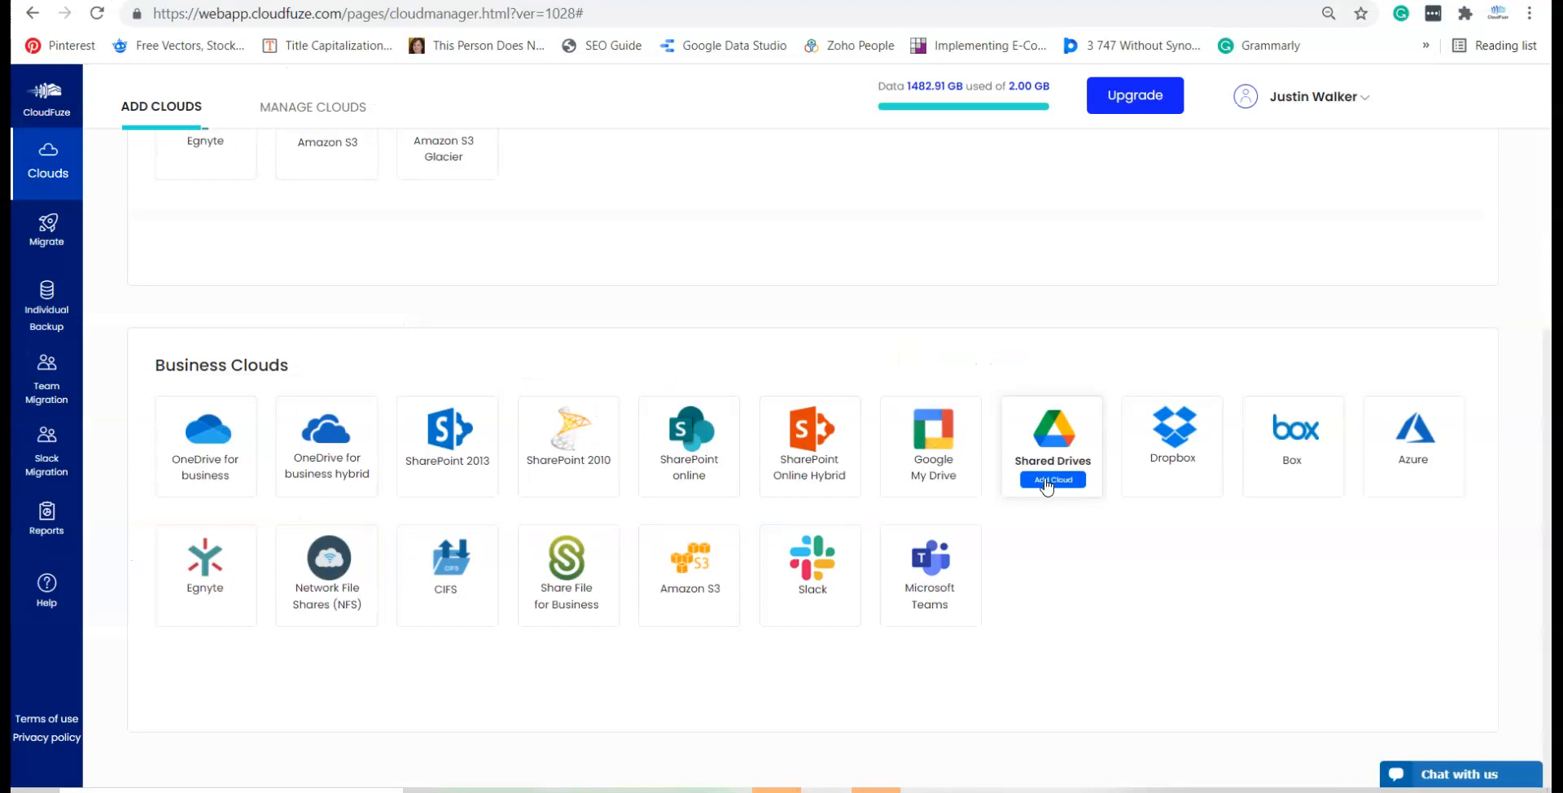
left_click(1047, 482)
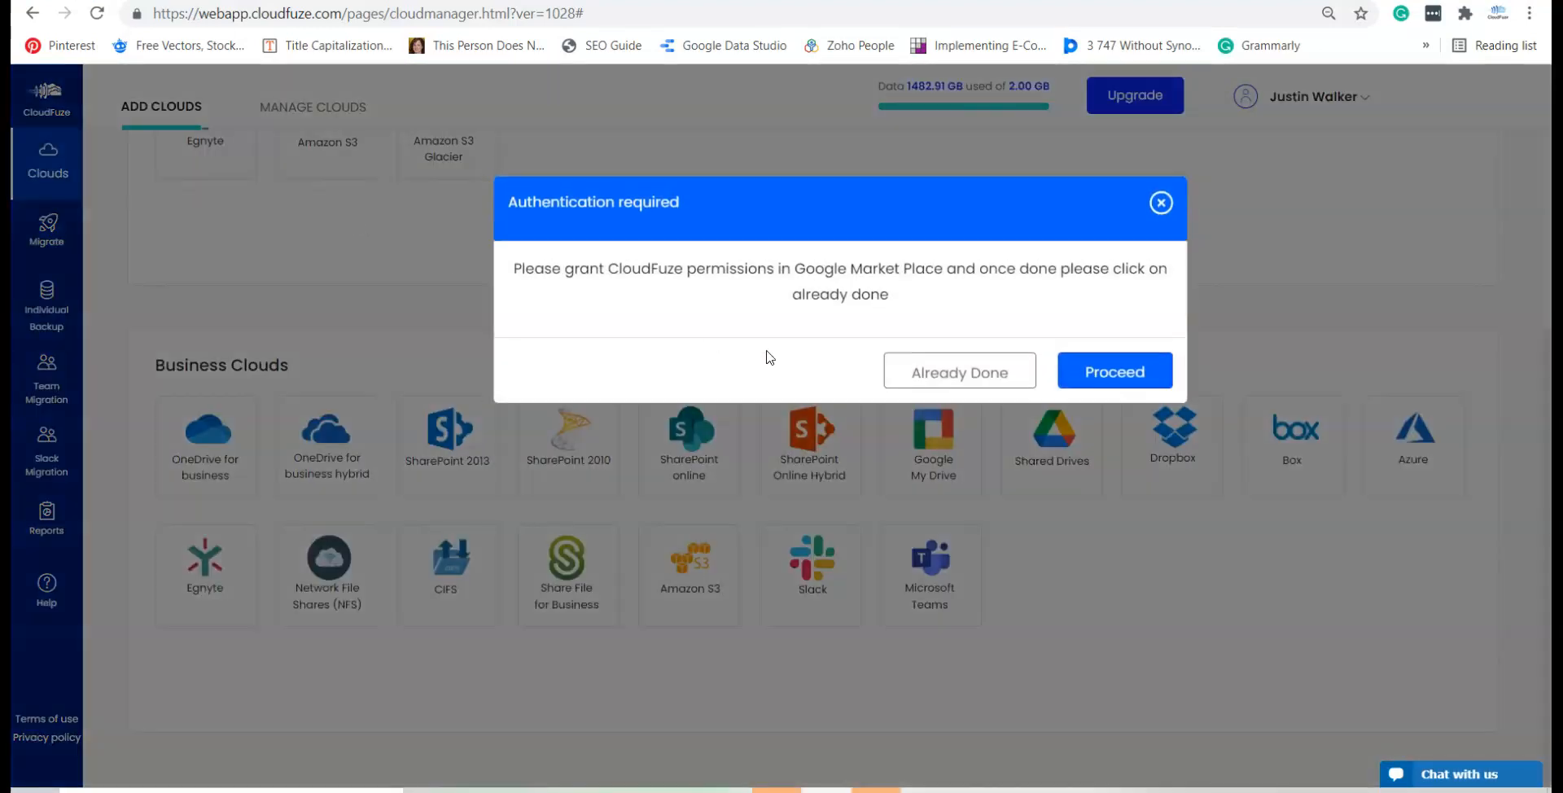
left_click(995, 380)
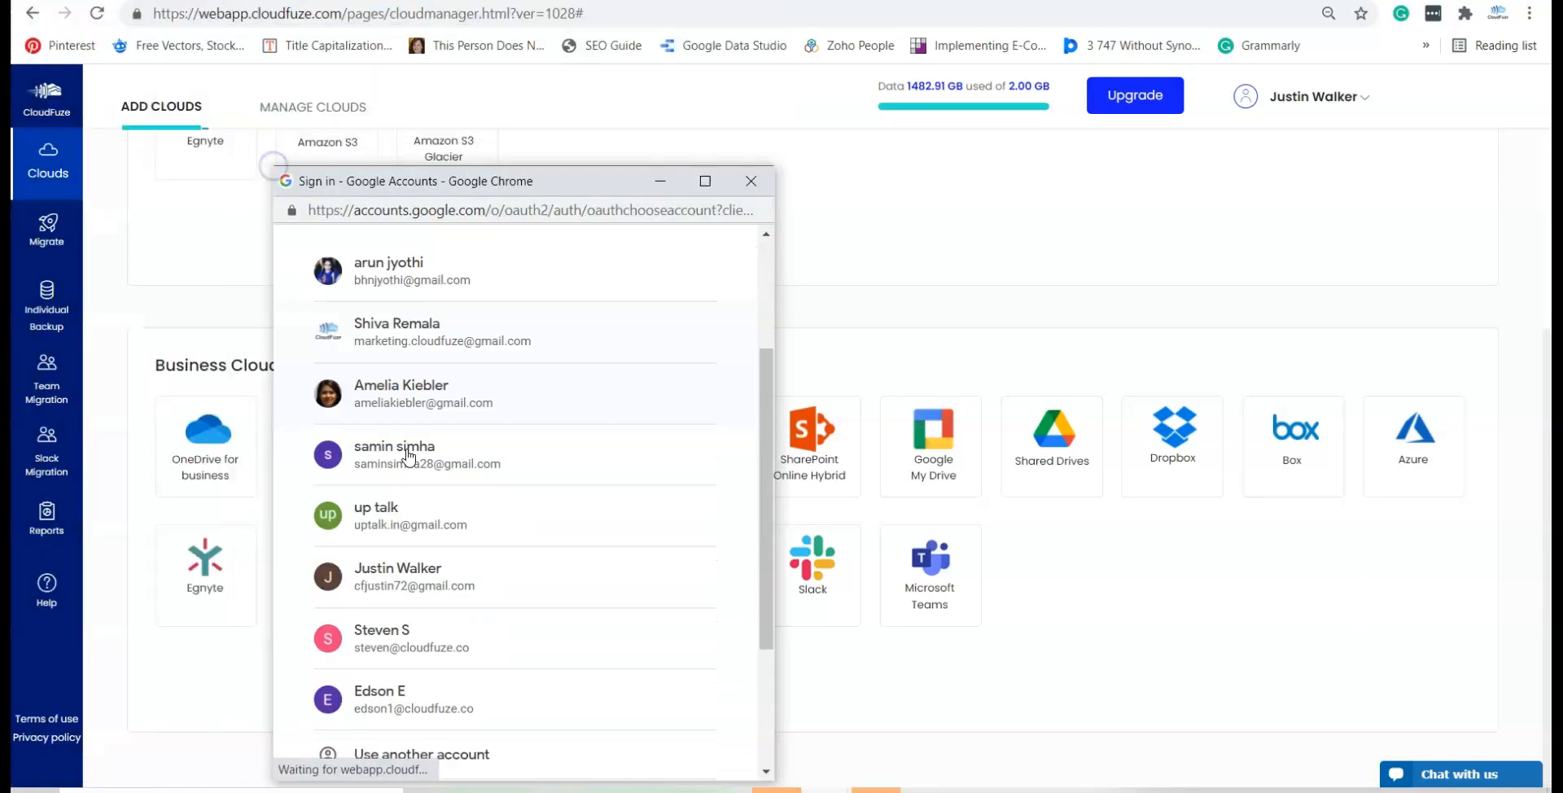
Step: Sign in with the Google admin account and allow CloudFuze access
scroll(405, 440, "down", 3)
left_click(404, 442)
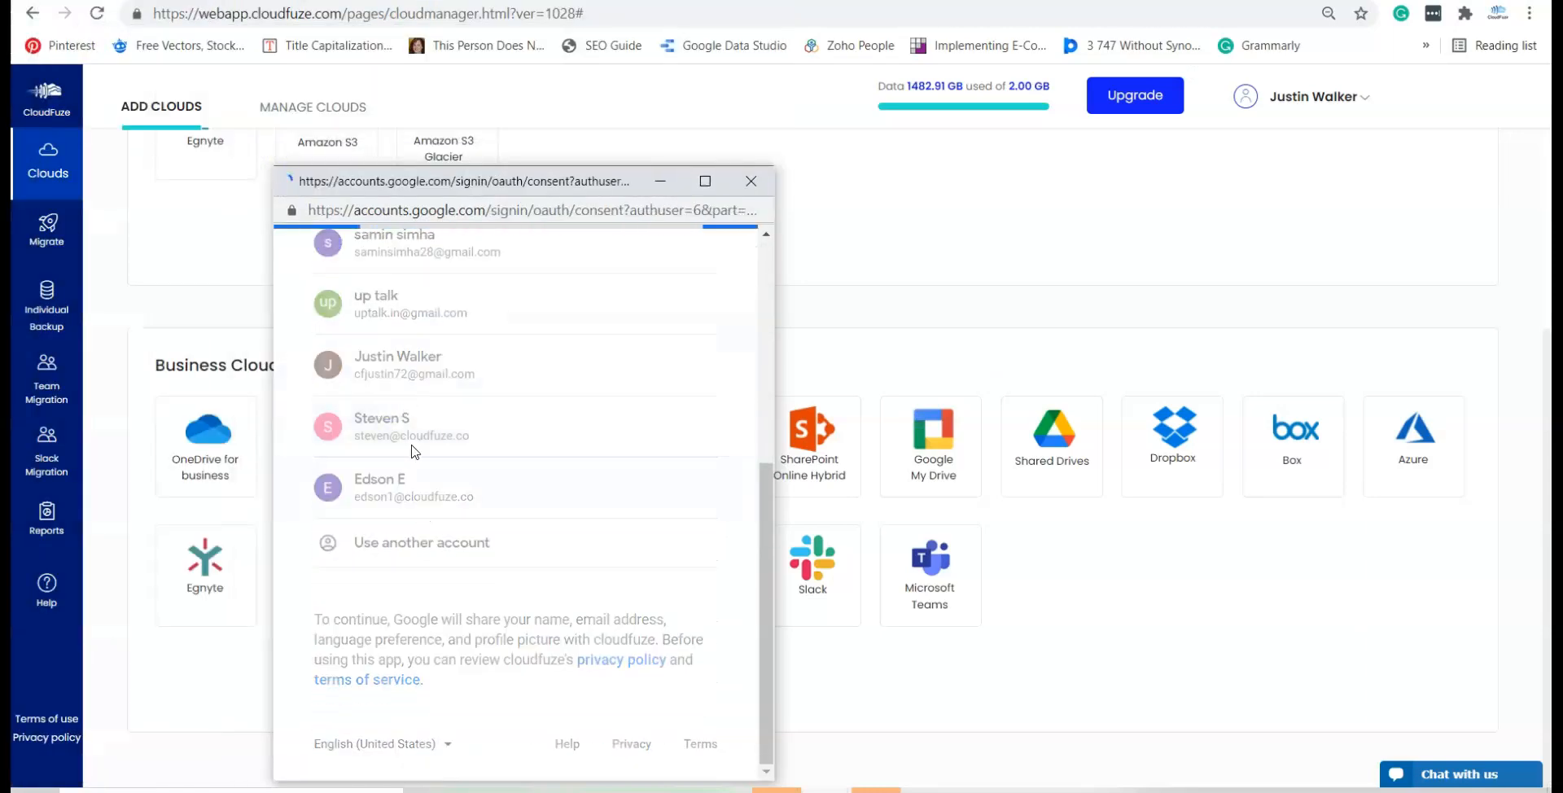
scroll(419, 453, "down", 3)
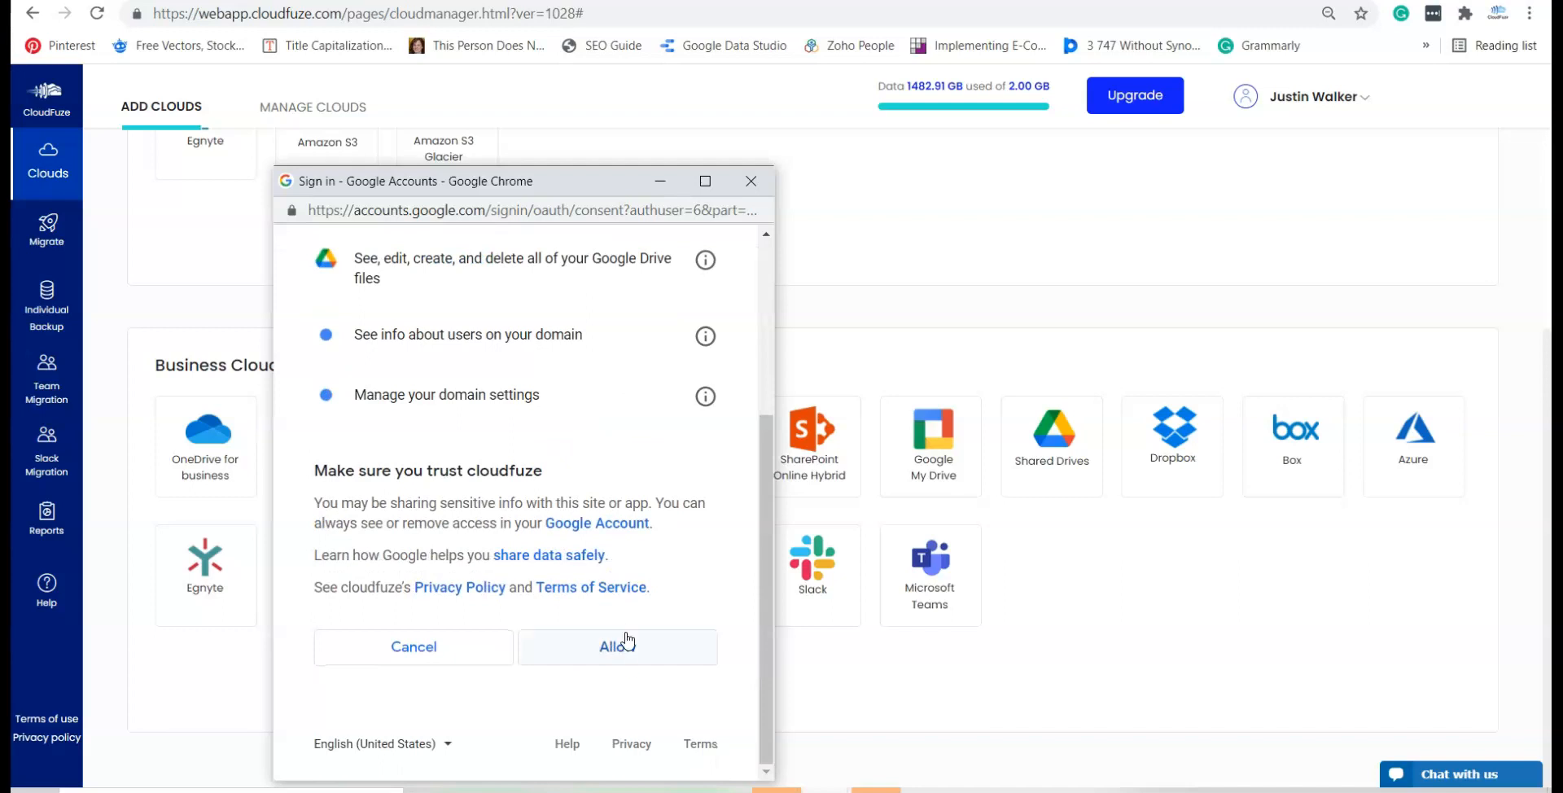
left_click(601, 646)
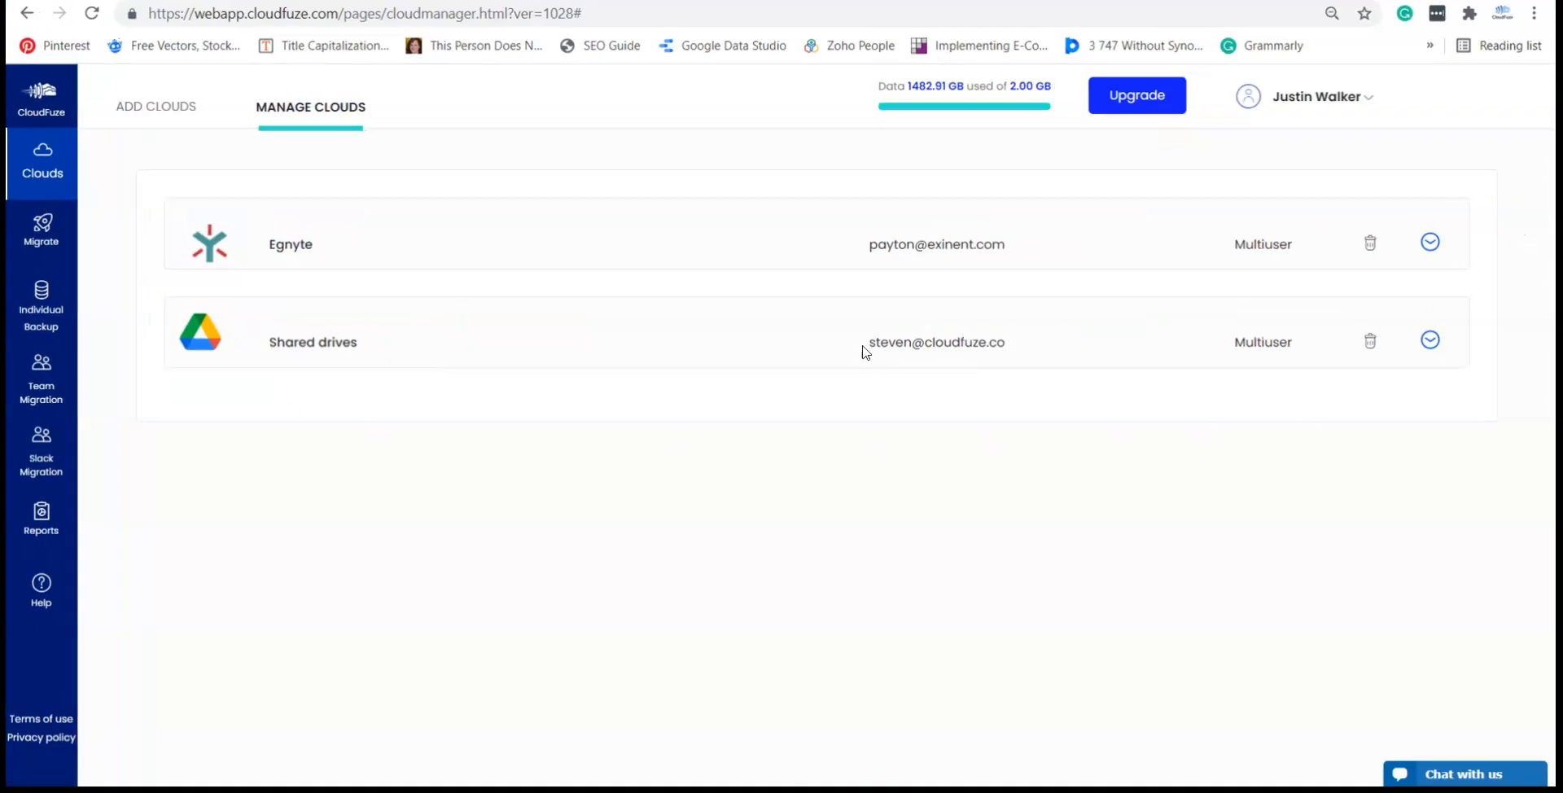
Step: Set up a team migration with Egnyte as source and the Google Drive account as destination
left_click(46, 413)
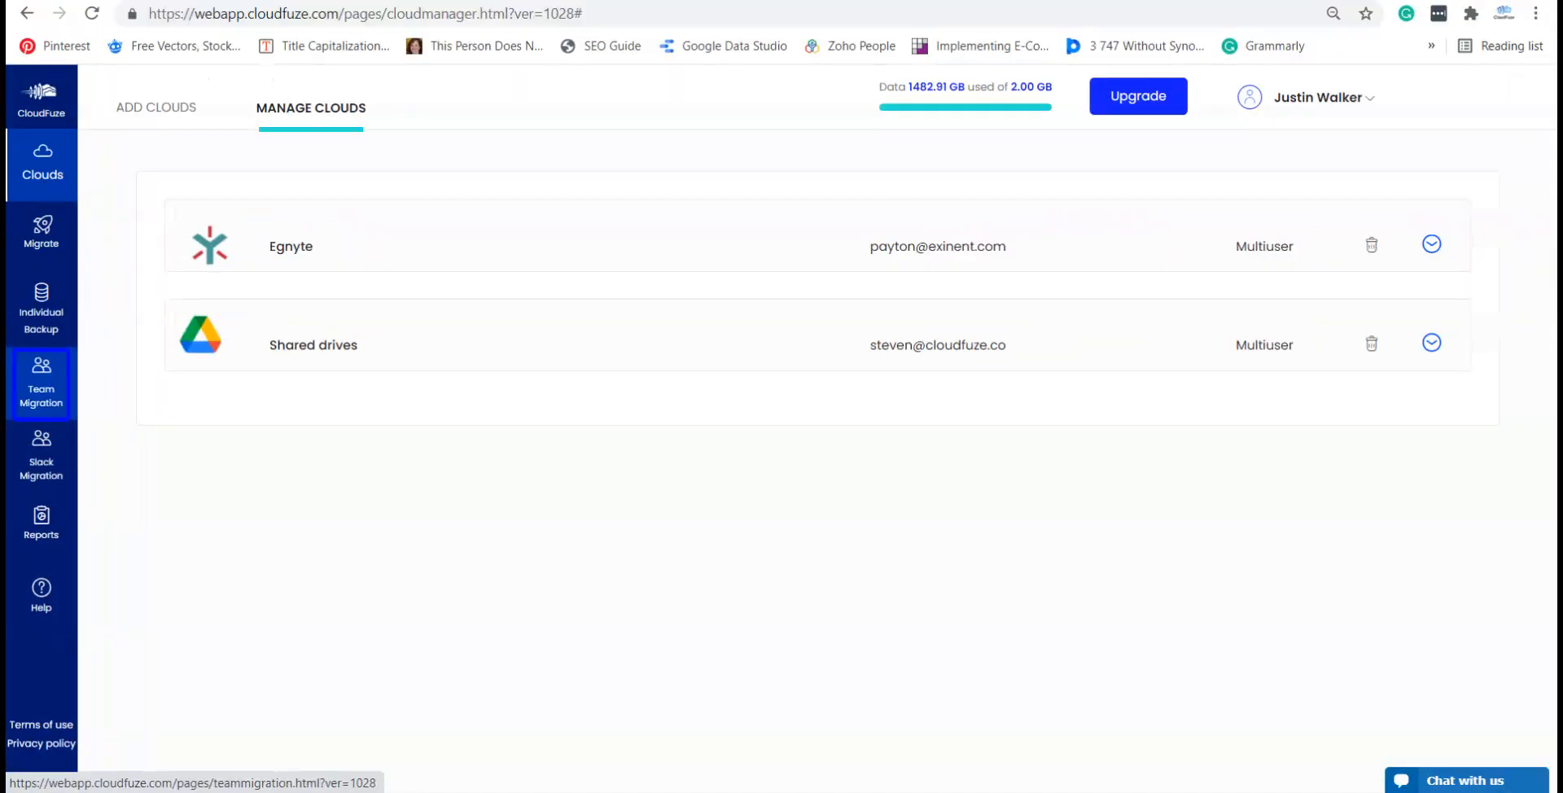
left_click(36, 396)
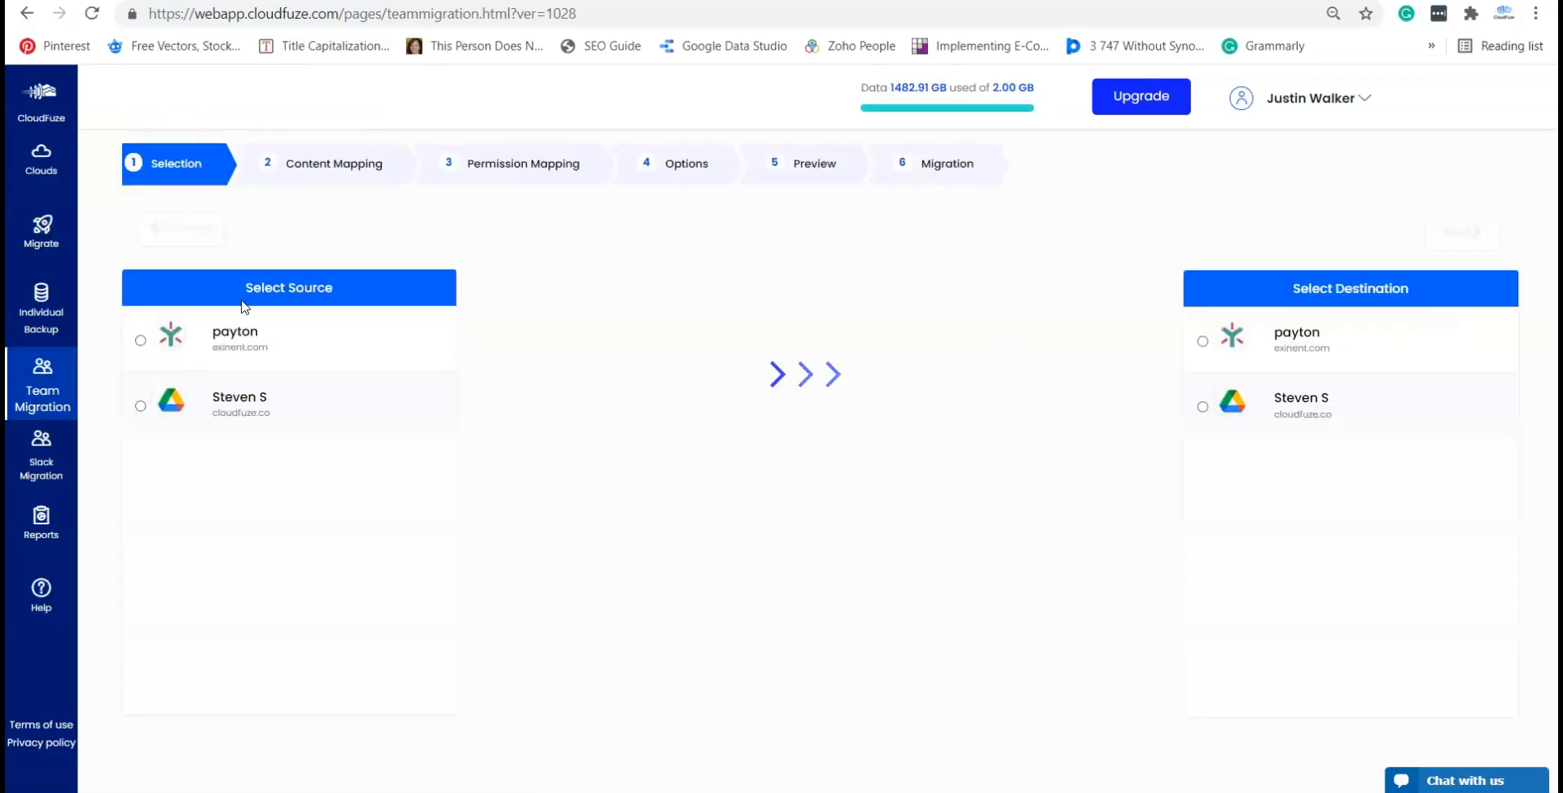
left_click(229, 365)
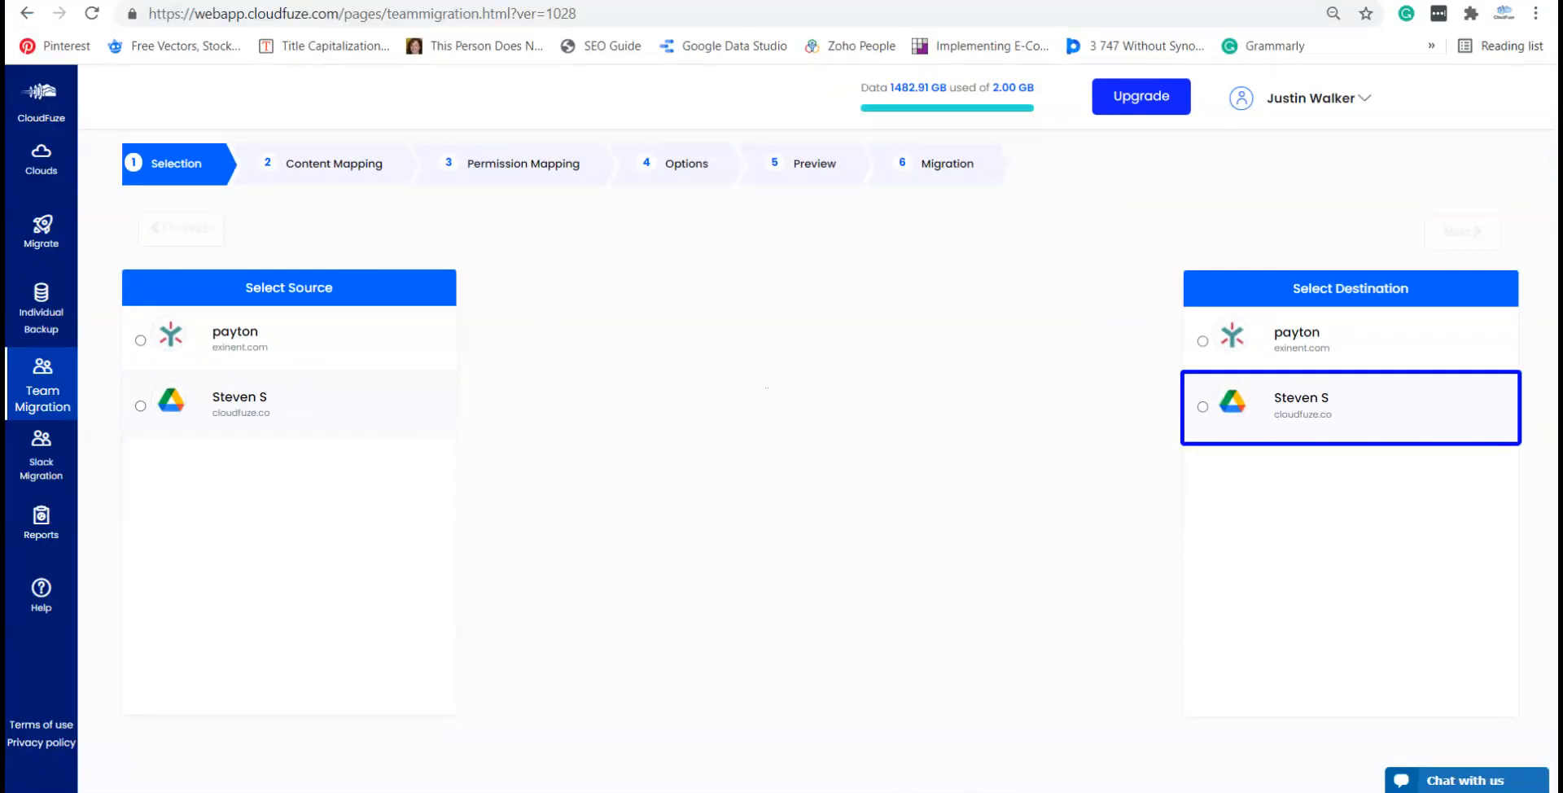
left_click(140, 340)
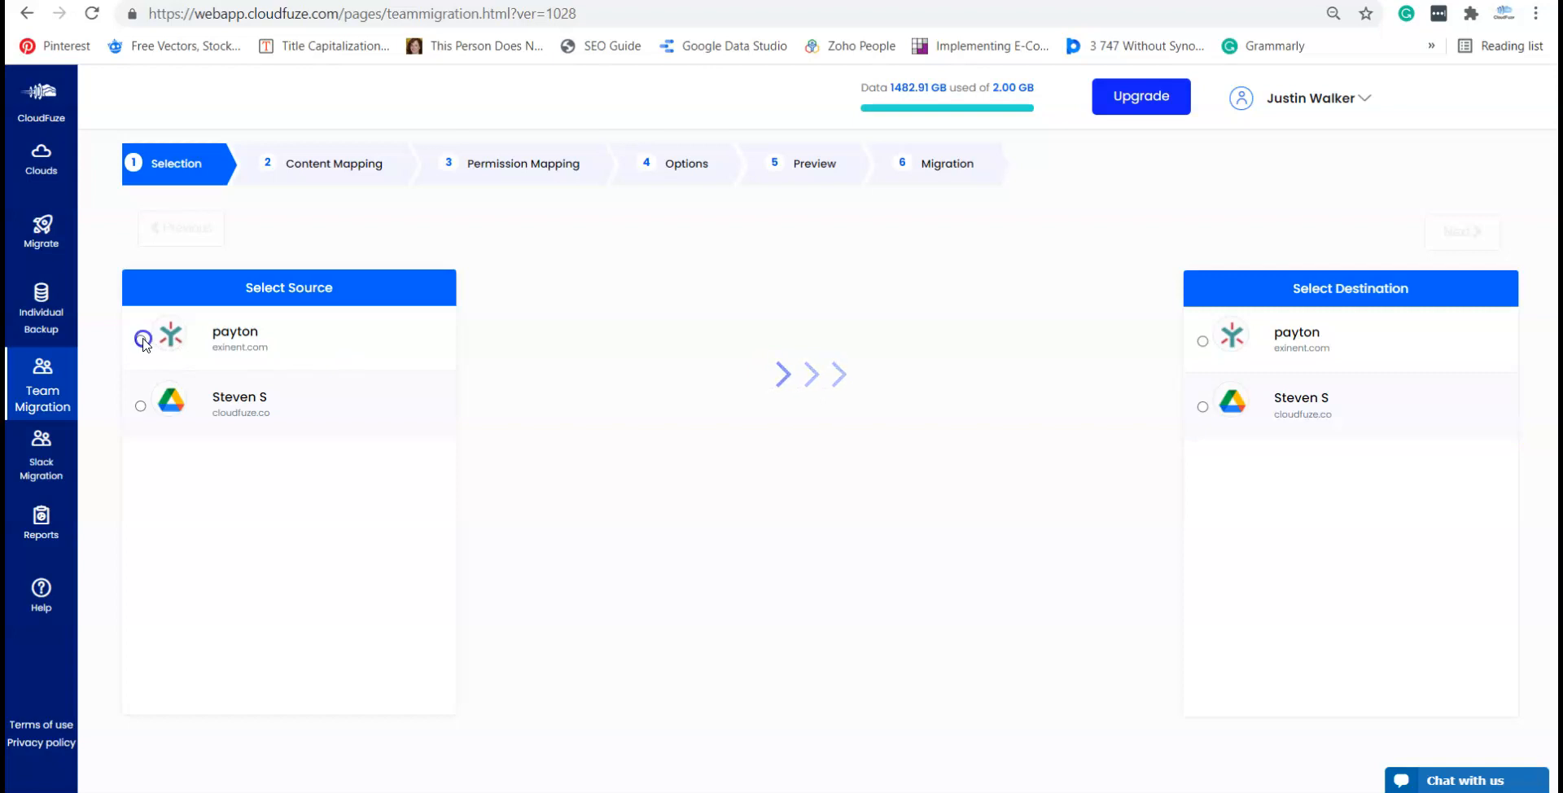
left_click(1202, 407)
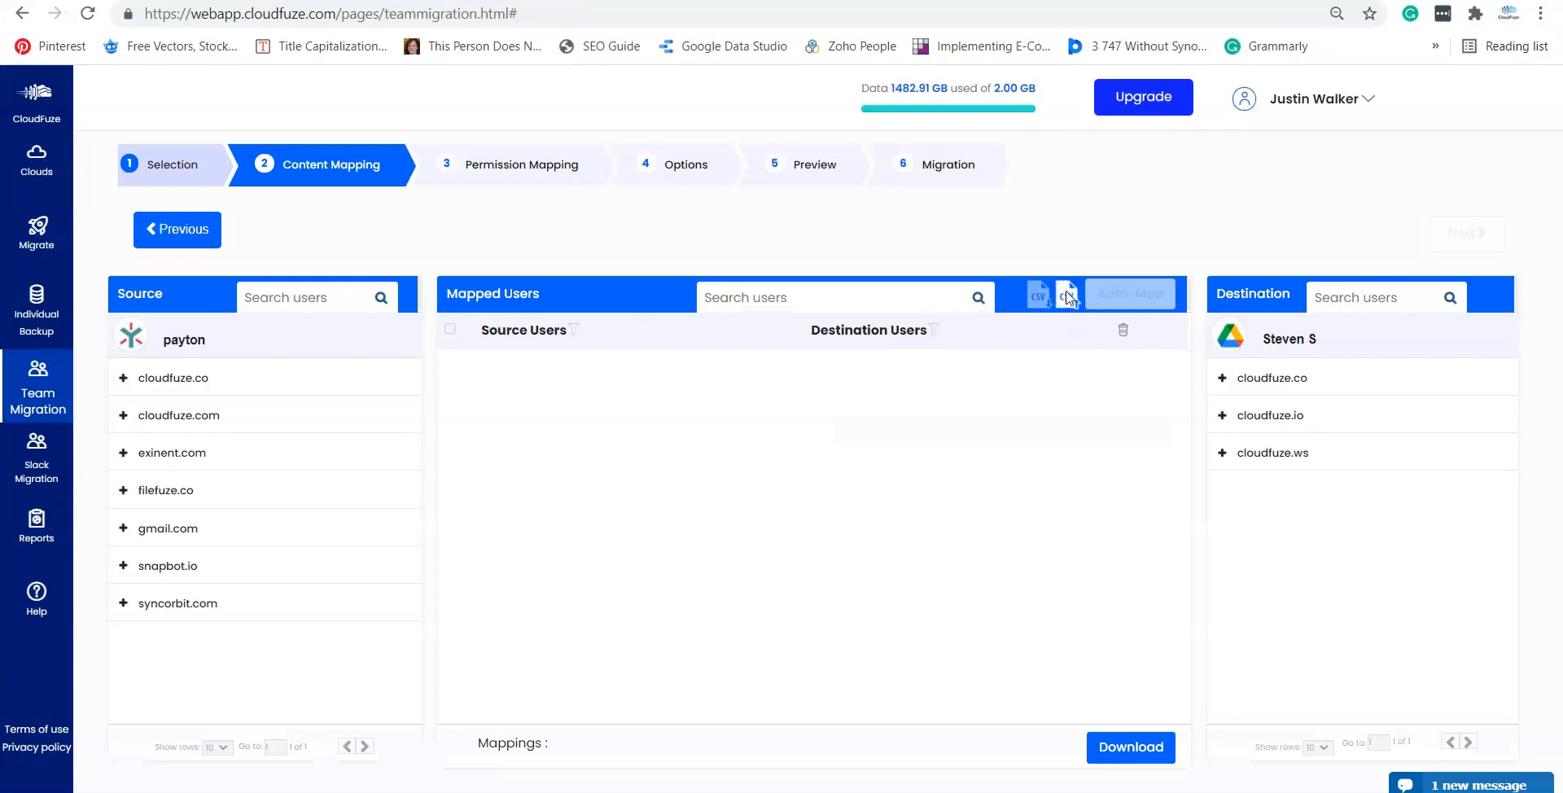
Step: Import the mapping CSV, select the /Shared to /Test1 pair, and show CSV-Report (3) in its folder
left_click(1069, 297)
left_click(983, 350)
left_click(1350, 673)
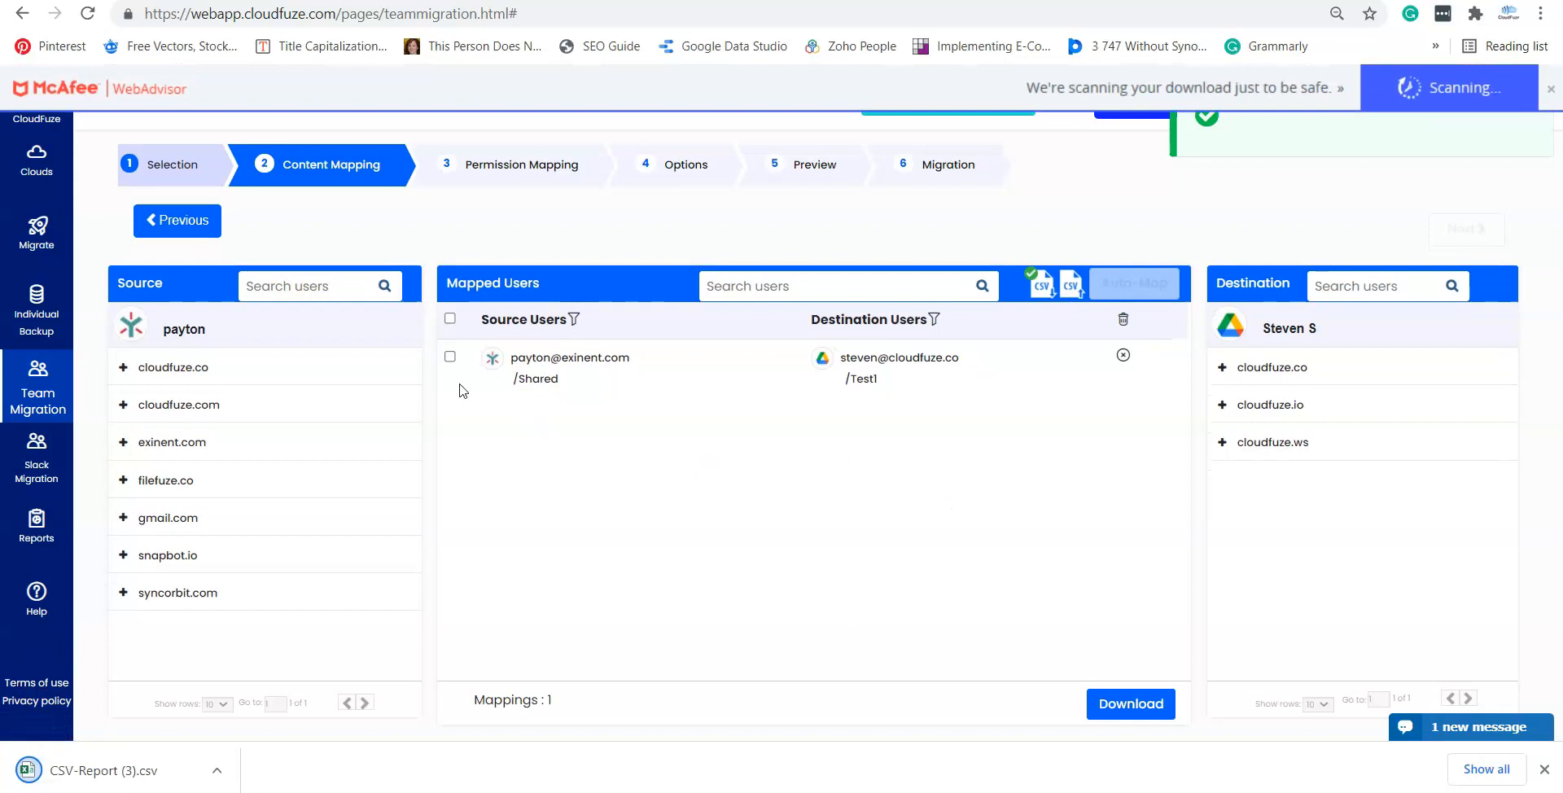
left_click(450, 356)
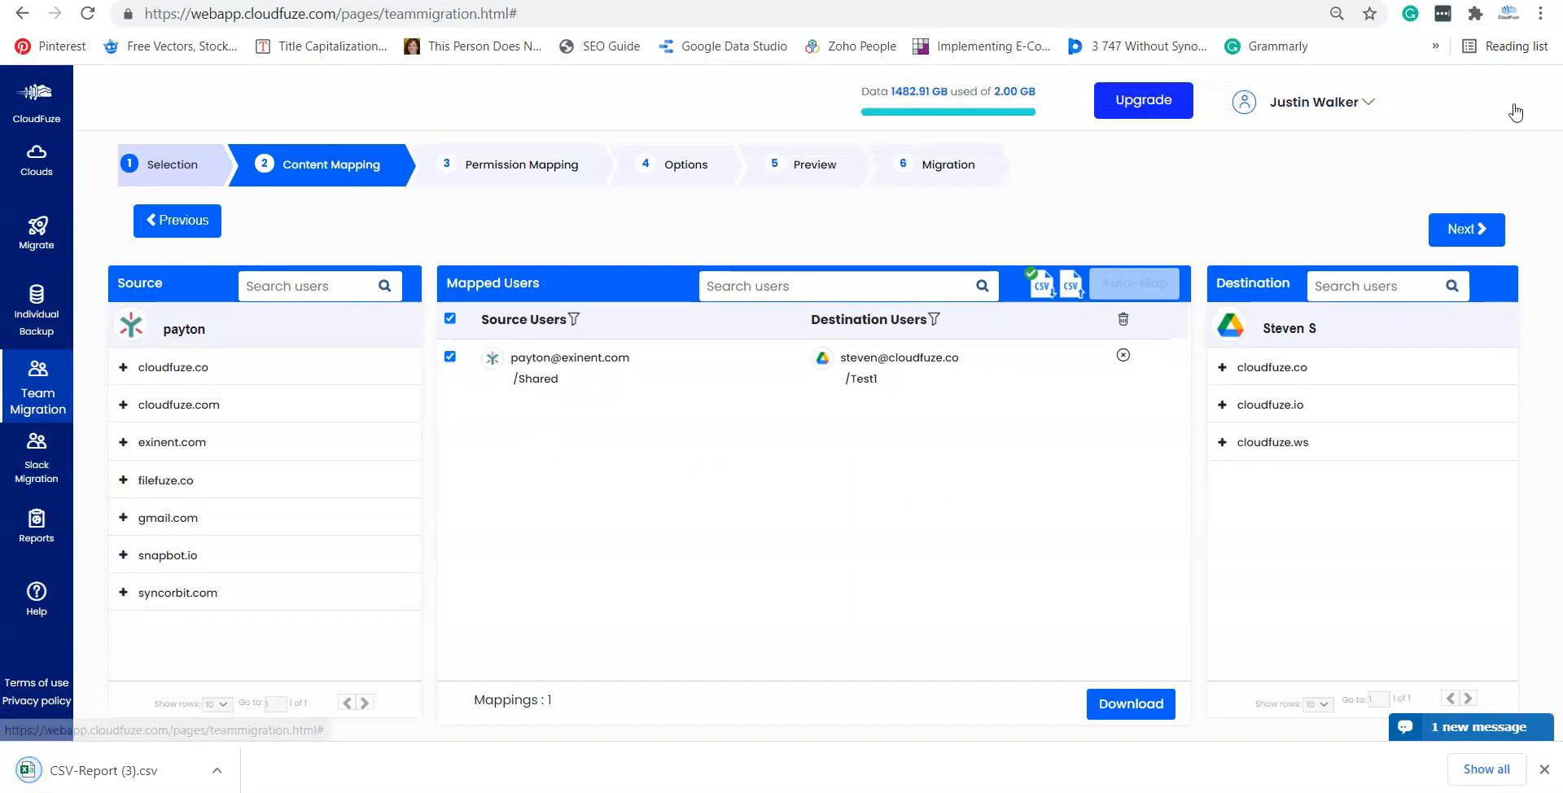
left_click(215, 772)
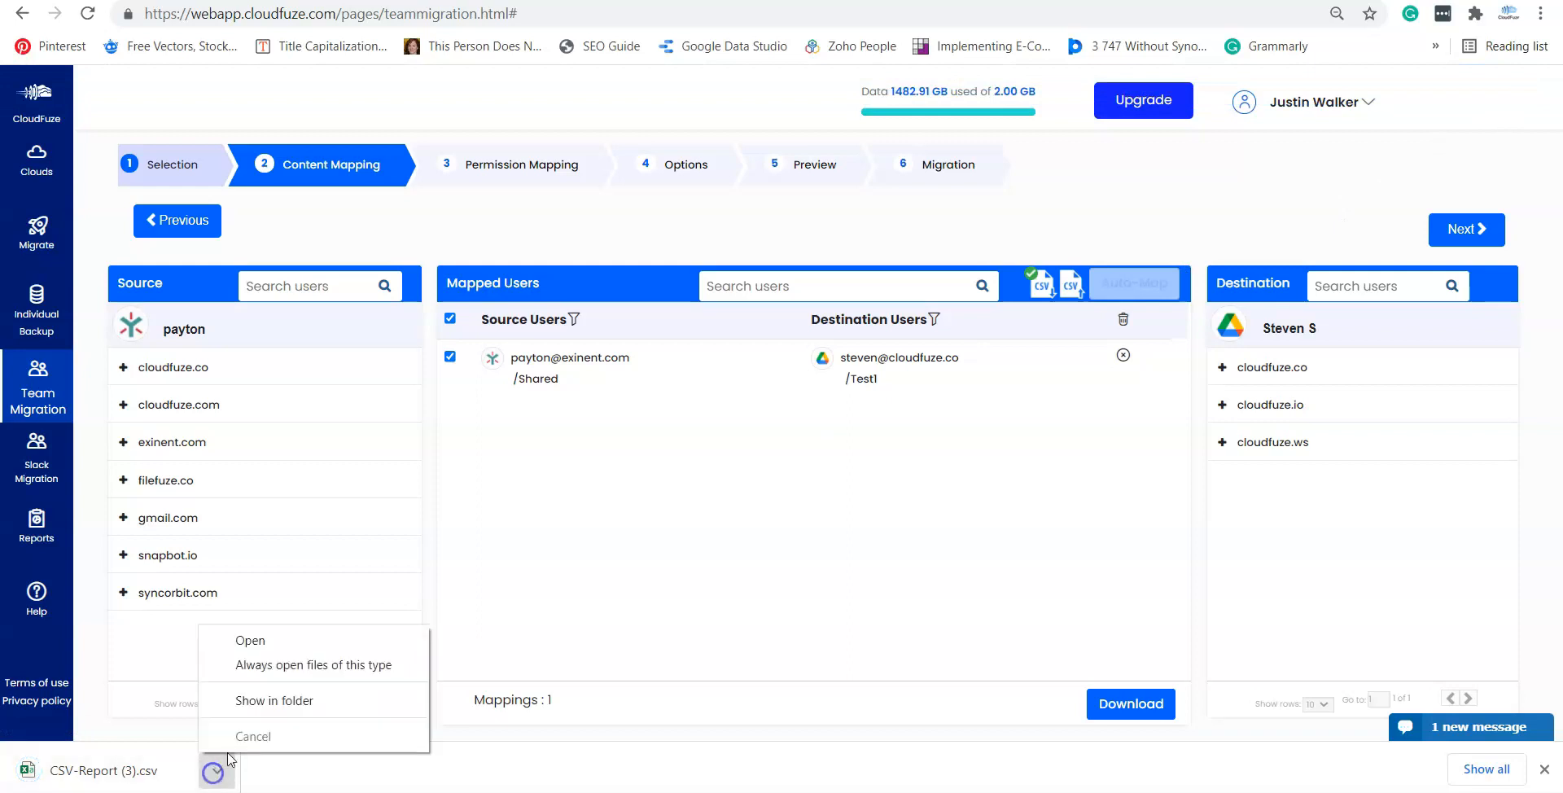
left_click(254, 702)
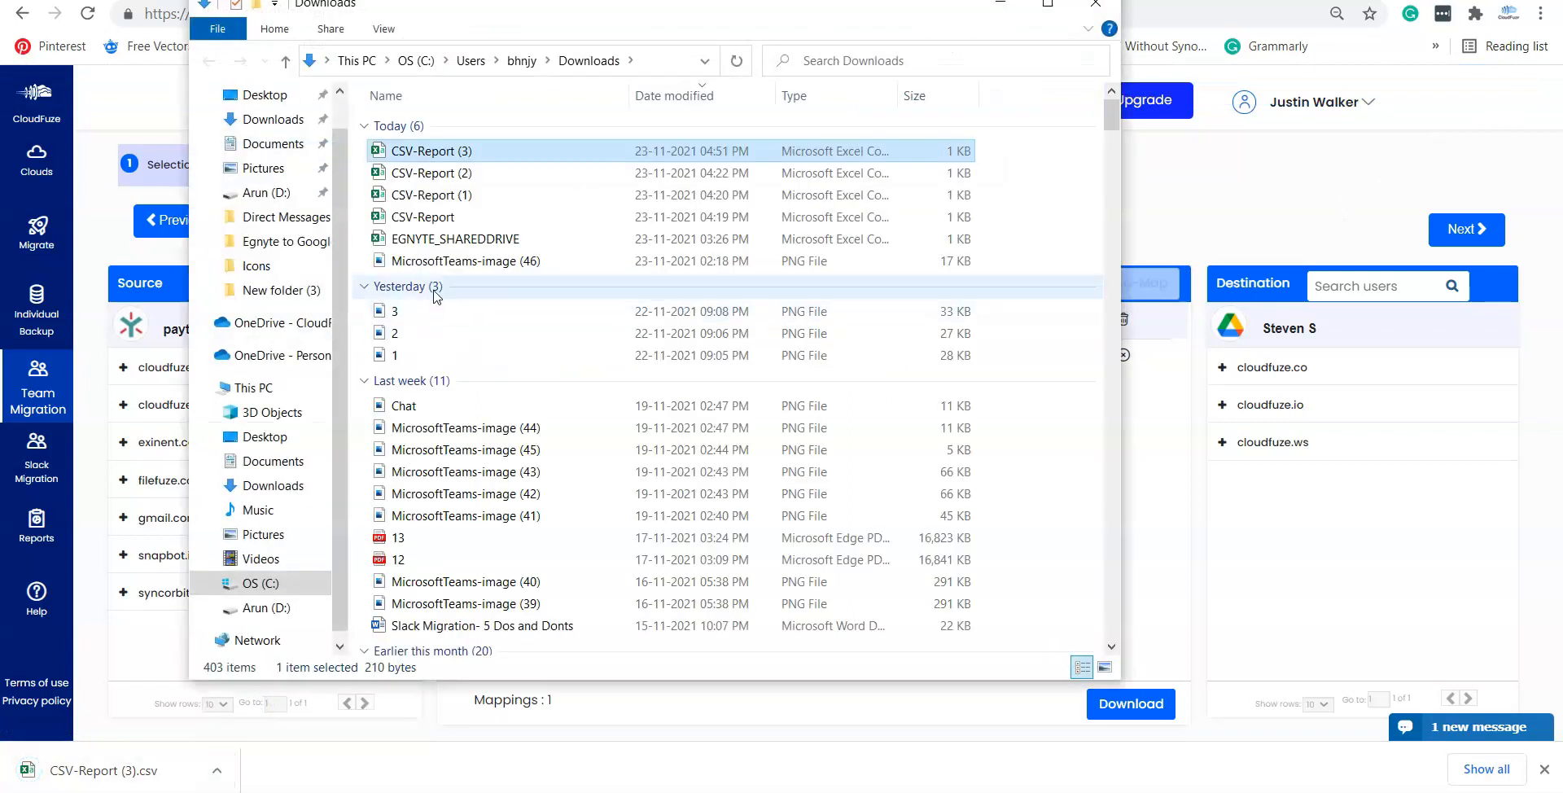
Step: Open CSV-Report (3) in Excel and widen columns A, F and E to read the PASS results
double_click(435, 151)
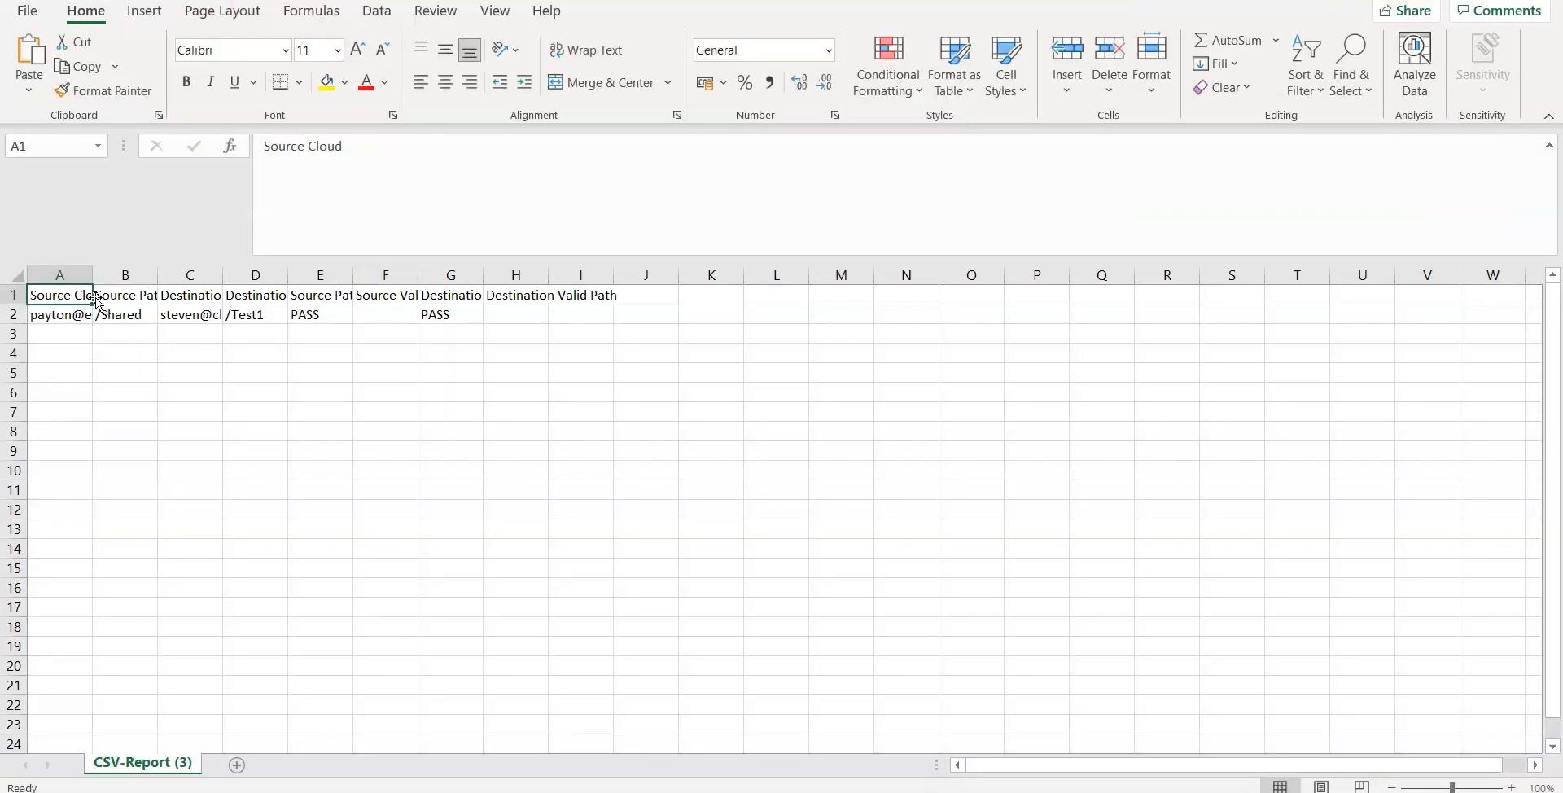
left_click_drag(91, 273, 733, 288)
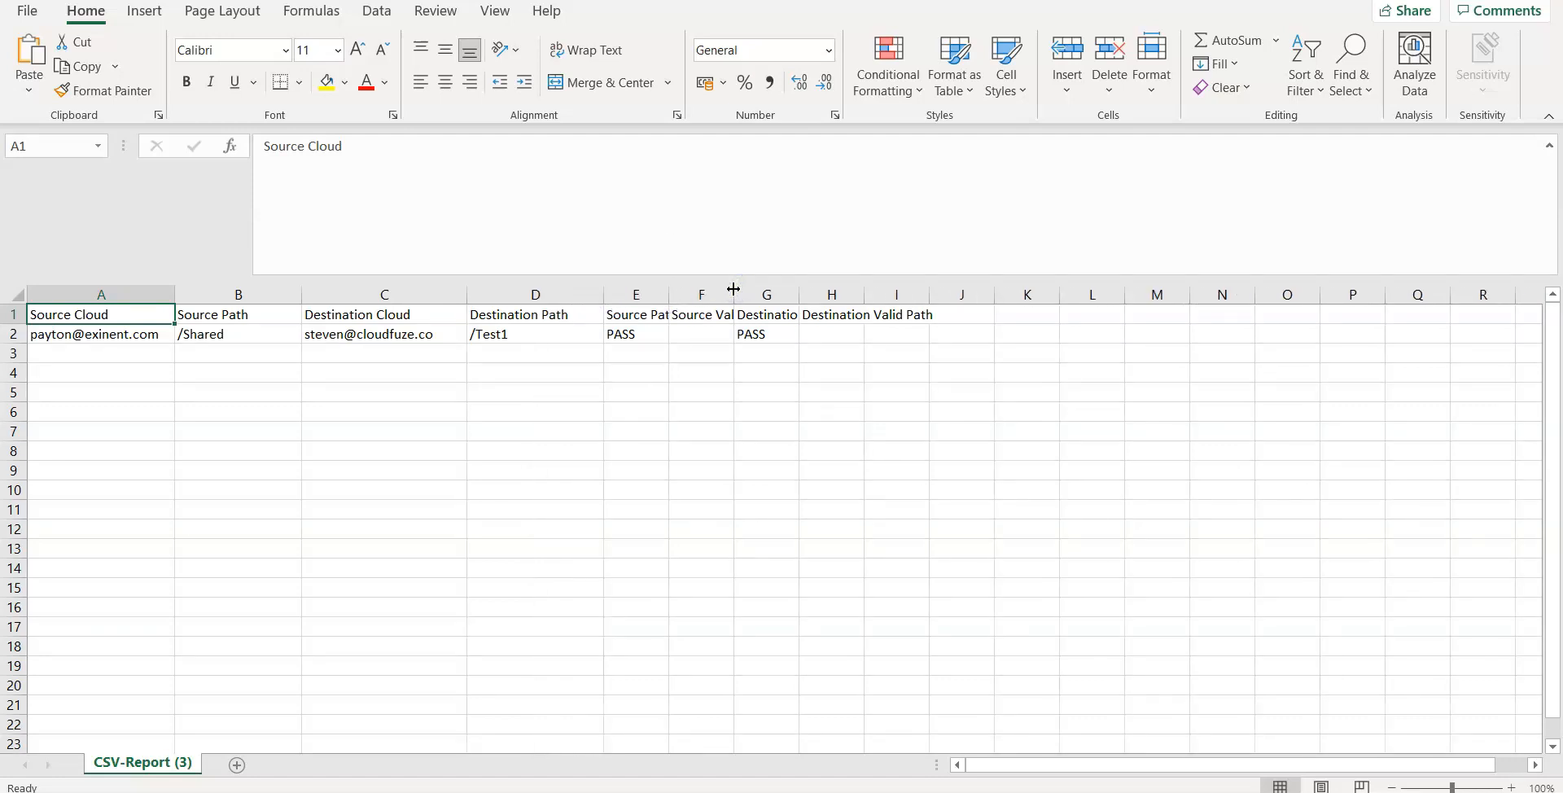
mouse_move(734, 289)
left_mouse_down()
mouse_move(757, 291)
mouse_move(683, 291)
mouse_move(757, 306)
left_mouse_up()
left_click_drag(849, 294, 1080, 304)
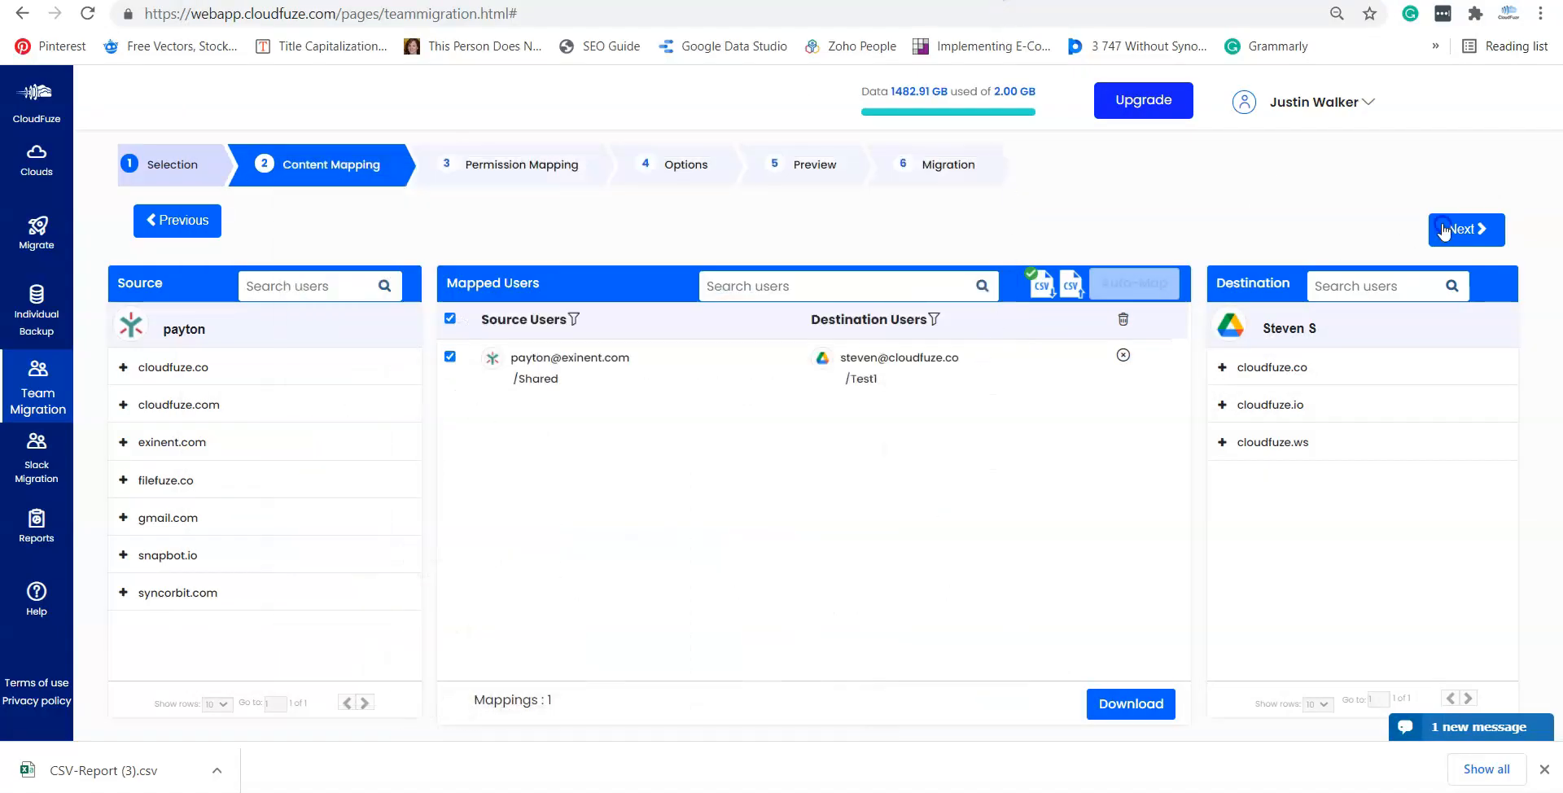
Step: Review the Permission Mapping table (5 matched, 36 unmatched) and continue to Options
left_click(1444, 232)
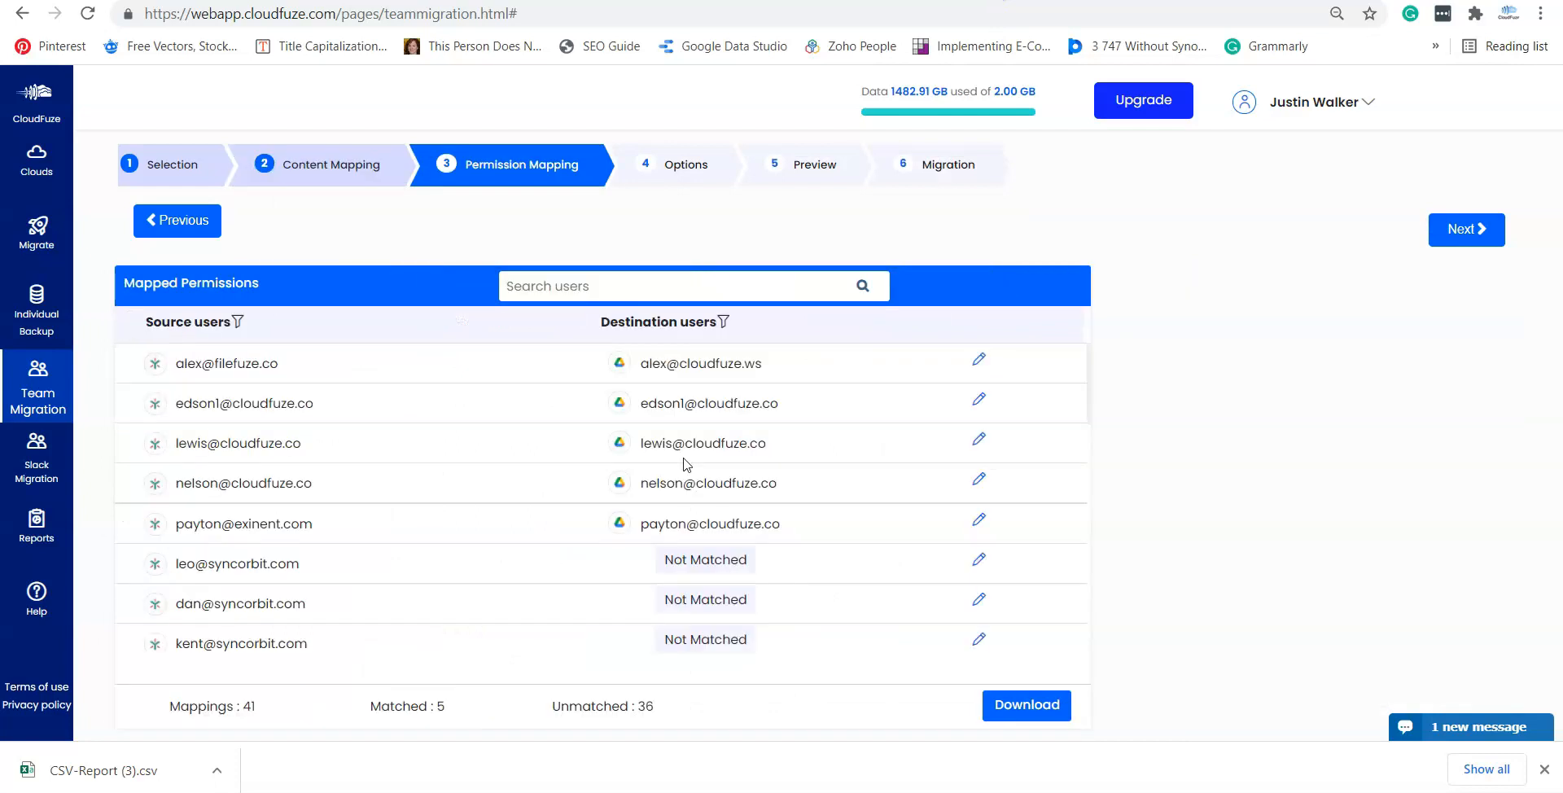
scroll(373, 387, "down", 10)
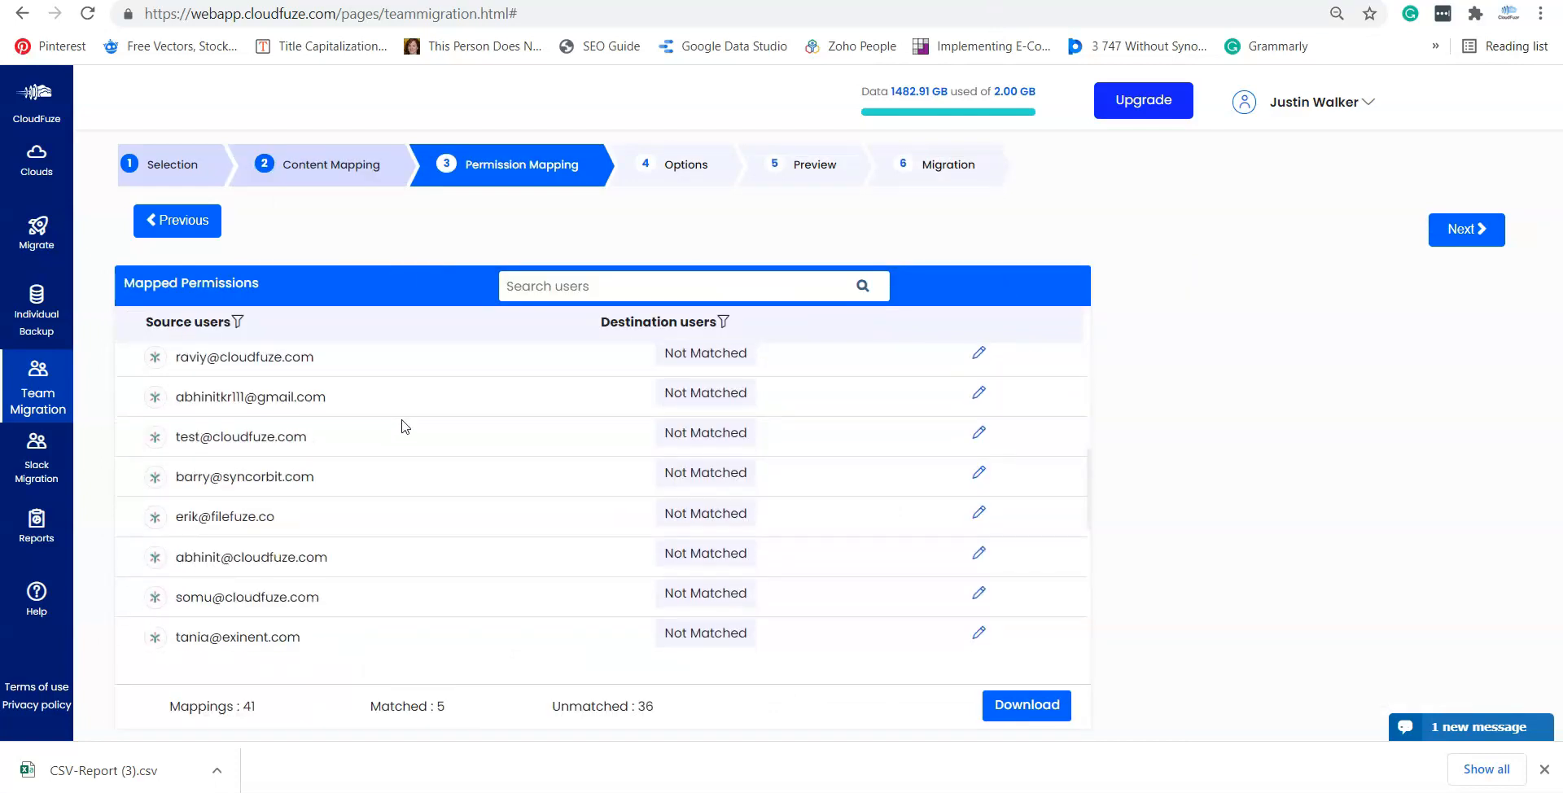
scroll(404, 426, "up", 10)
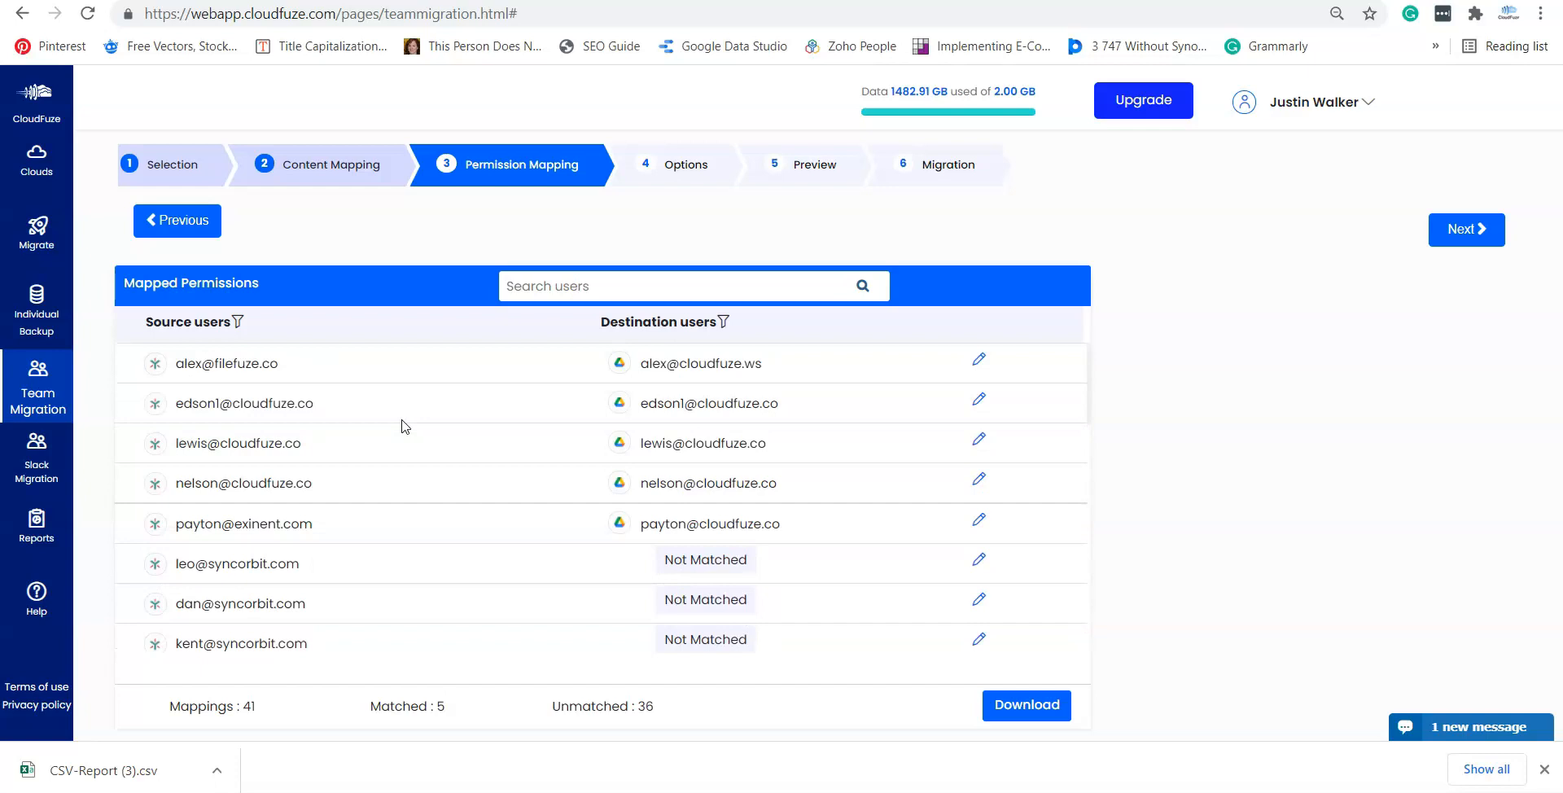
left_click(1461, 232)
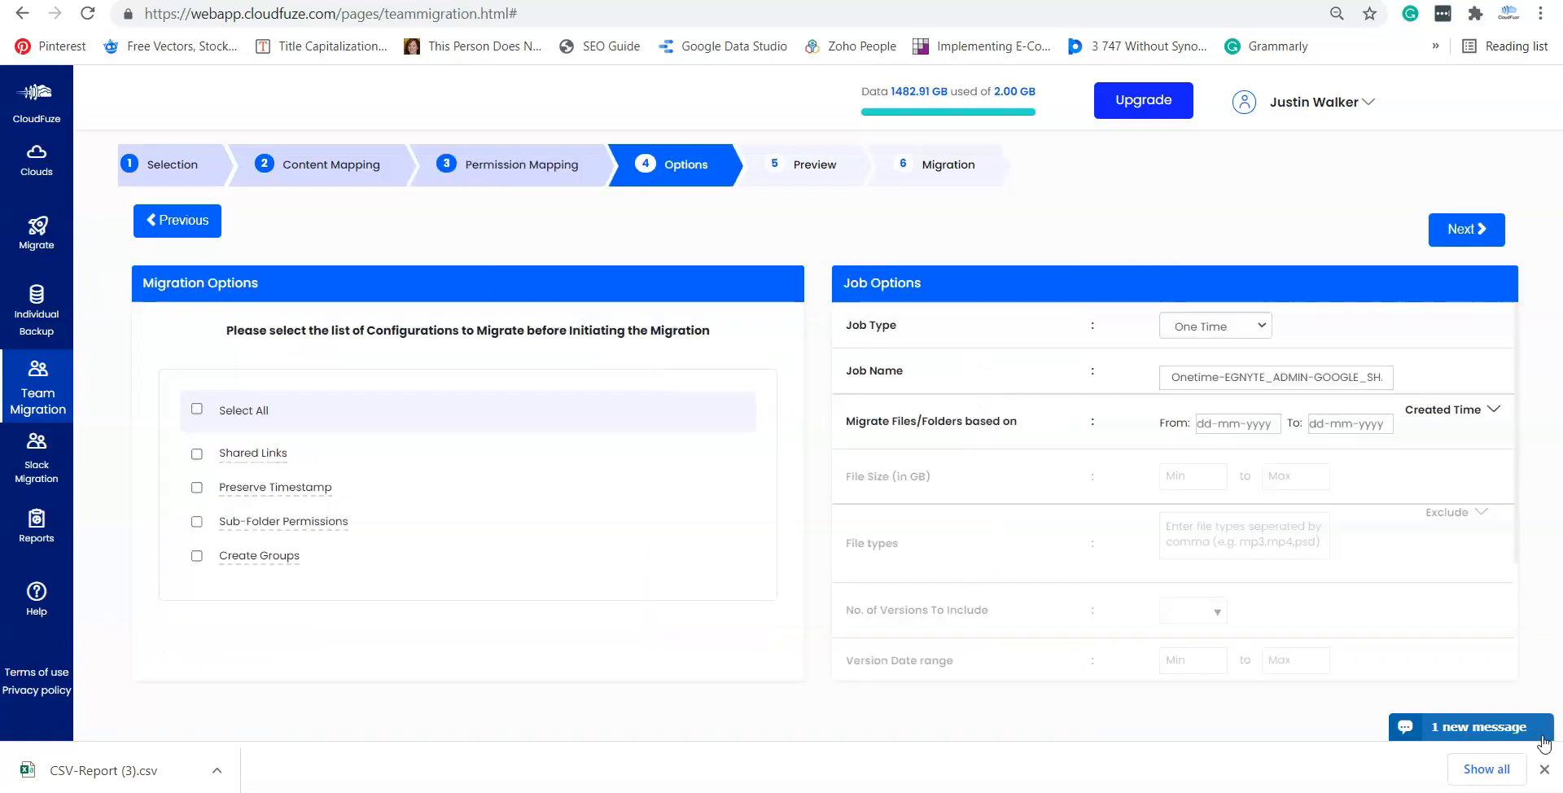
Step: Close the downloads bar and keep the job type as One Time
left_click(1544, 772)
left_click(1217, 352)
left_click(1216, 352)
scroll(1210, 543, "down", 1)
scroll(1210, 543, "down", 1)
Step: Add an extra notification recipient e-mail address and continue to the Preview step
left_click(1239, 629)
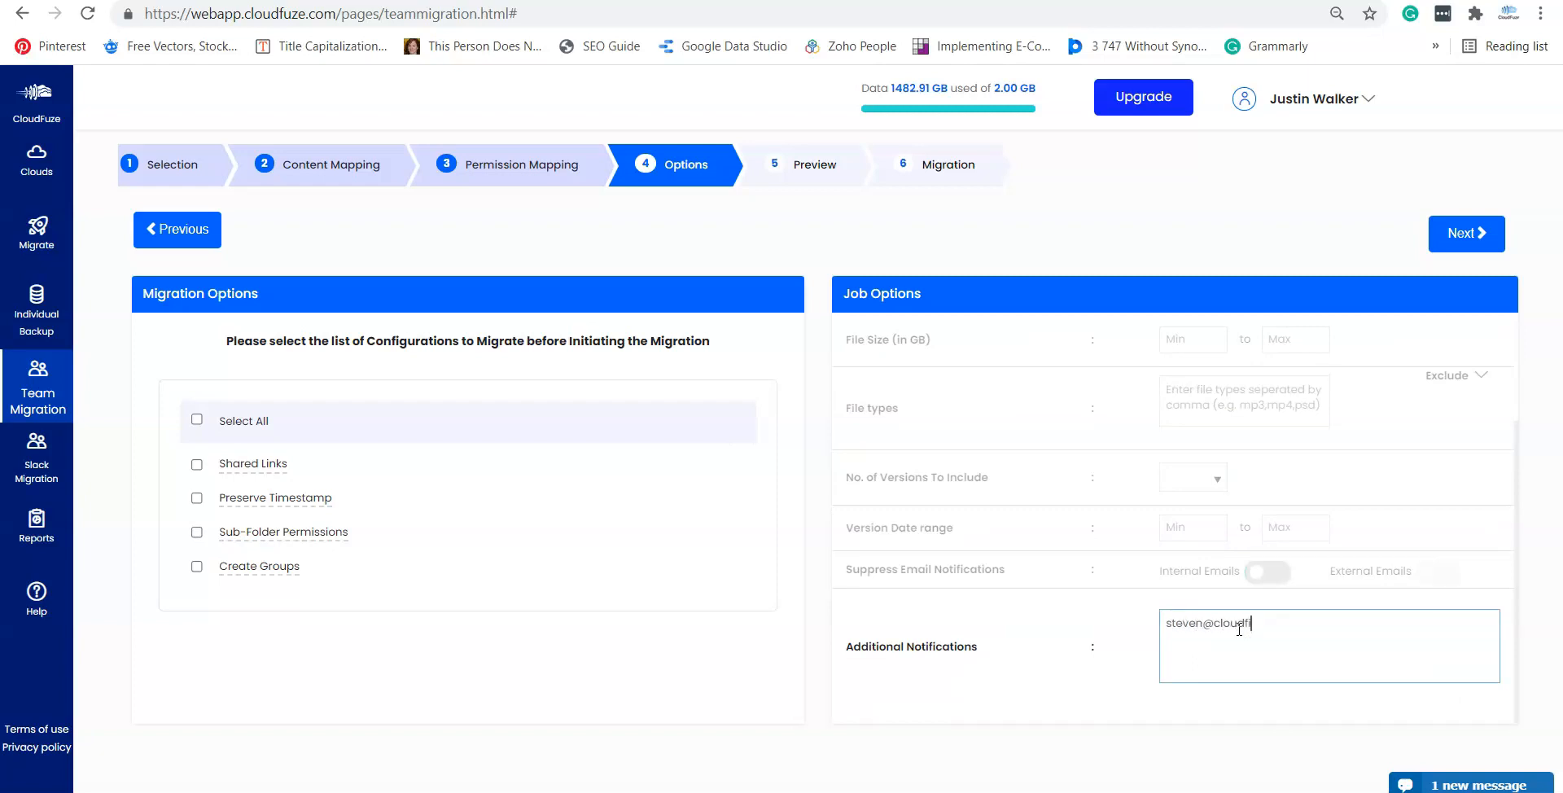
key("Return")
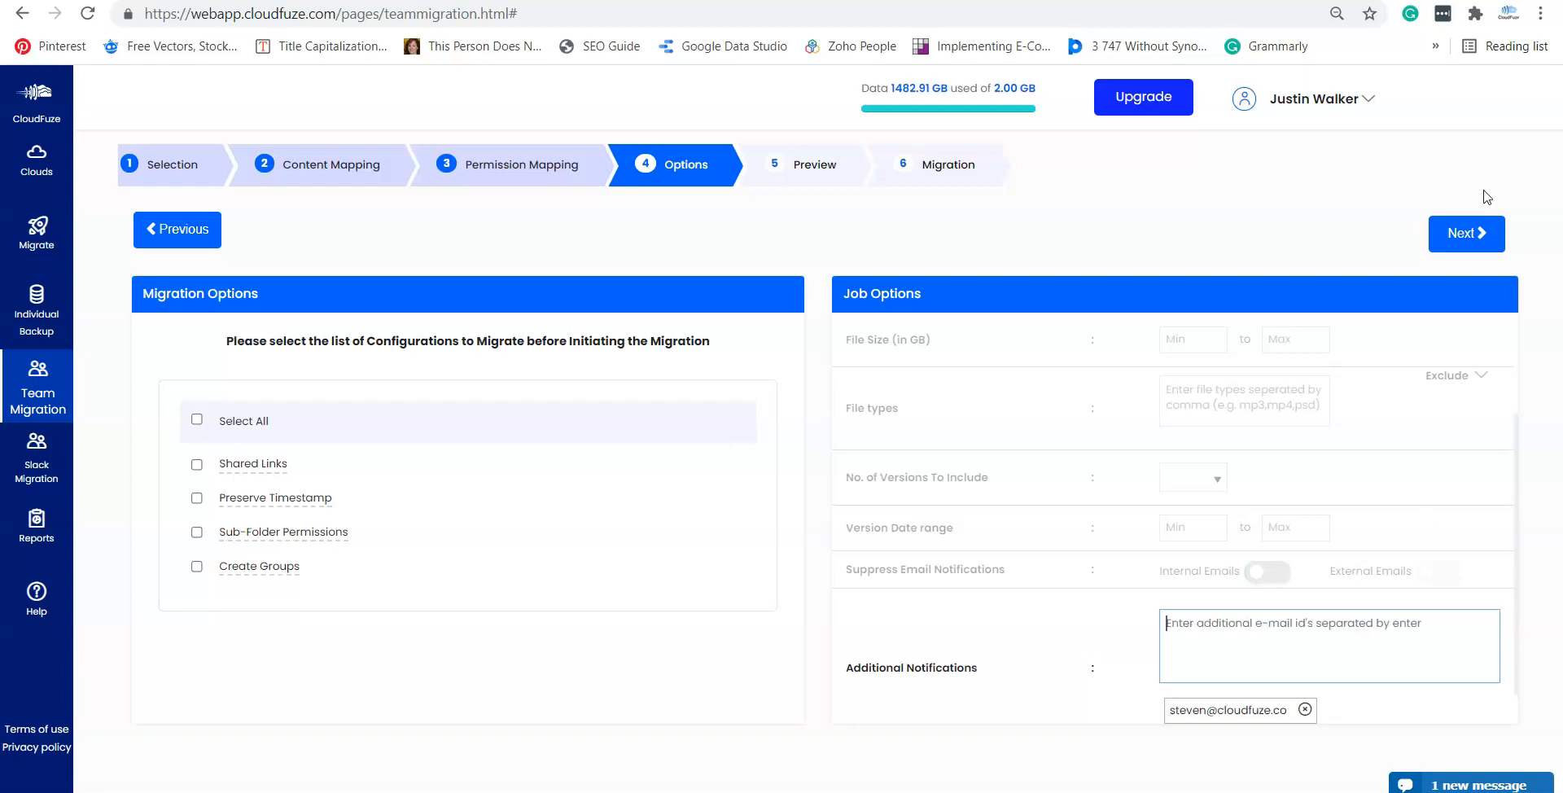
left_click(1480, 228)
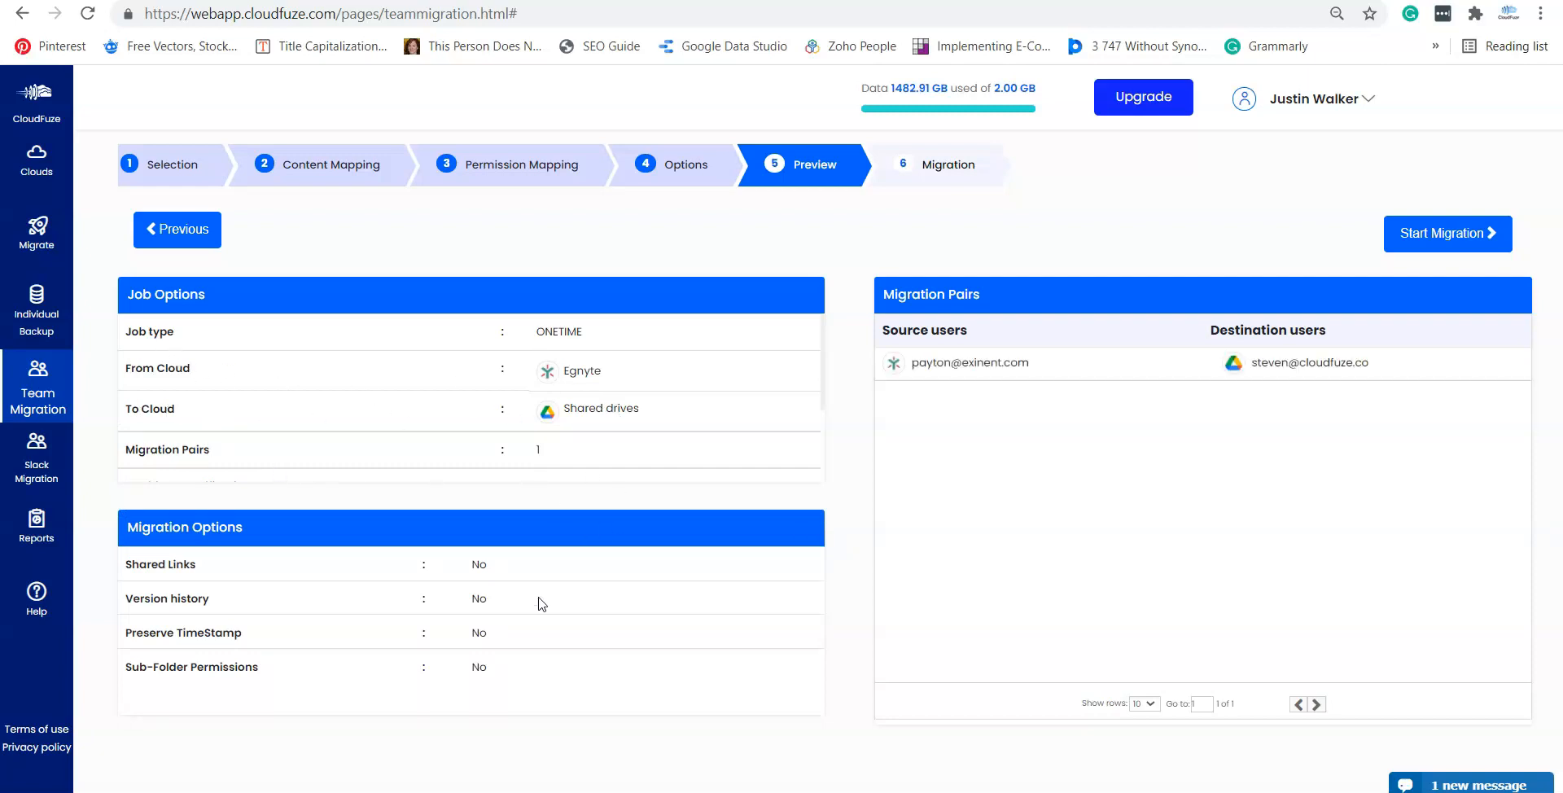
Step: Start the ONETIME Egnyte-to-Shared-drives migration
left_click(1416, 246)
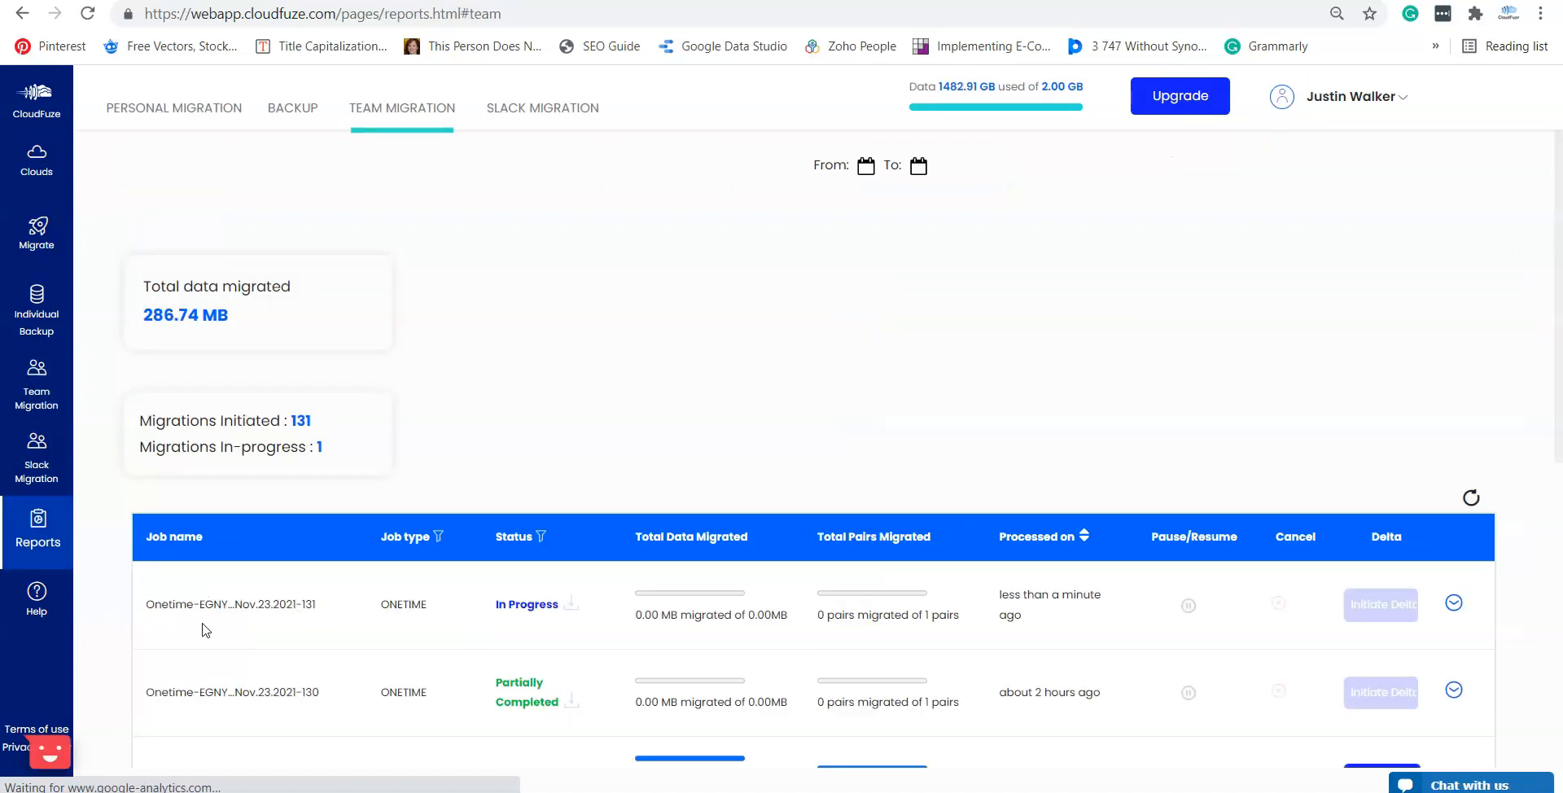
Step: Expand the newest job in Reports to check its Egnyte-to-Google Drive user pair status
left_click(1455, 606)
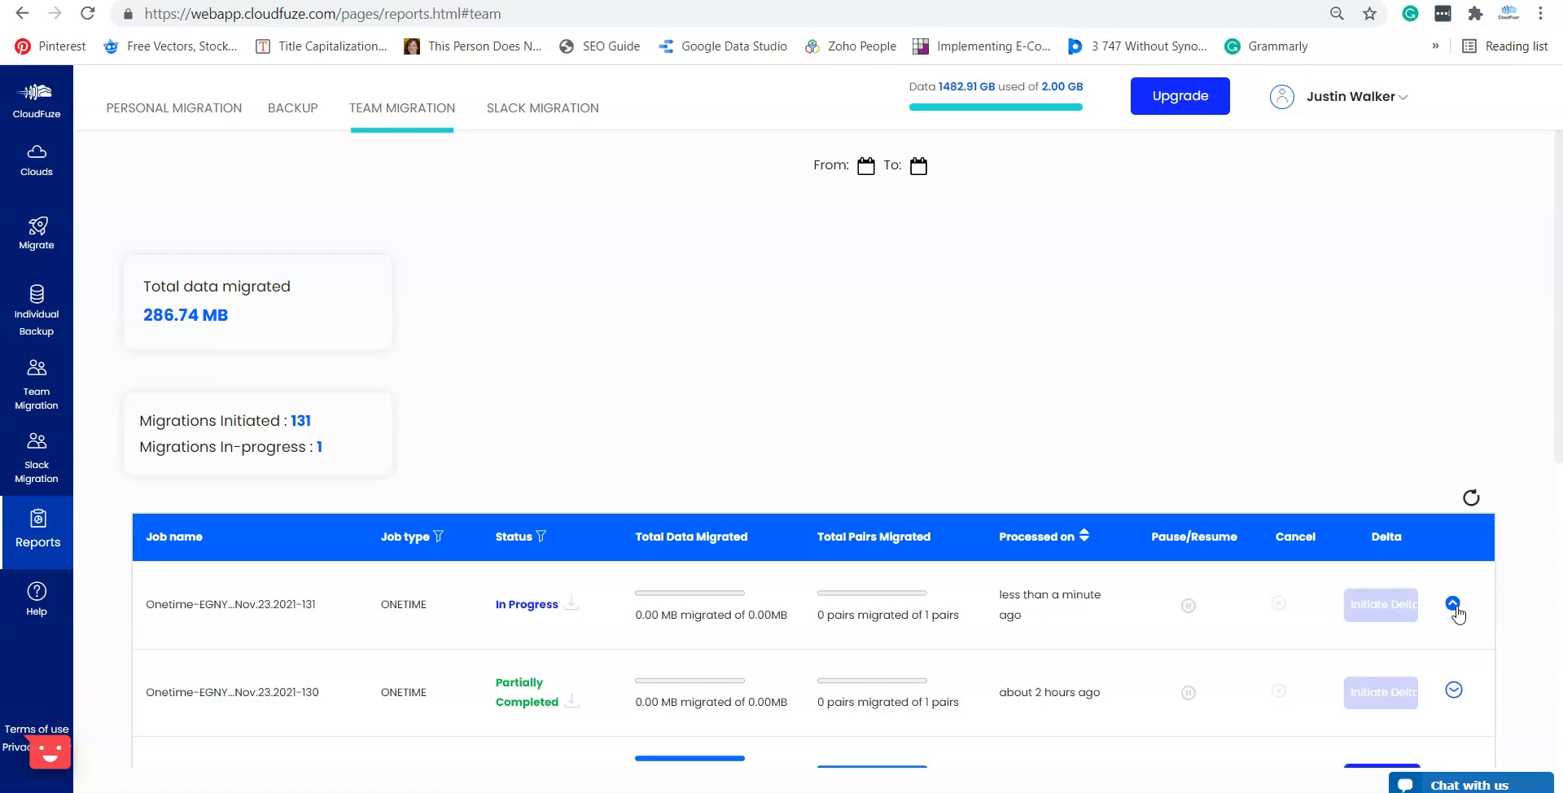
scroll(655, 696, "down", 1)
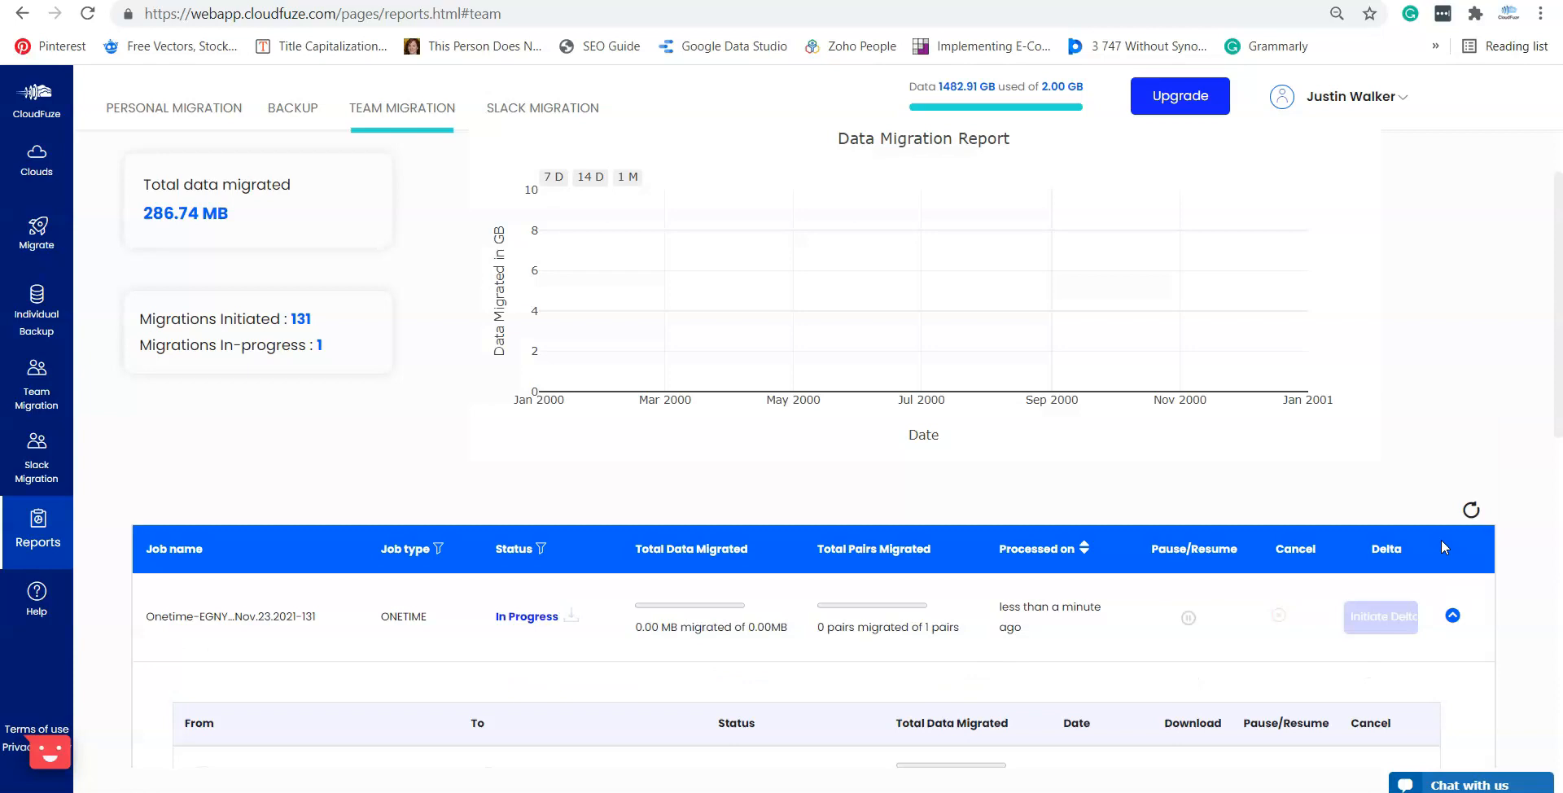
scroll(1422, 554, "down", 2)
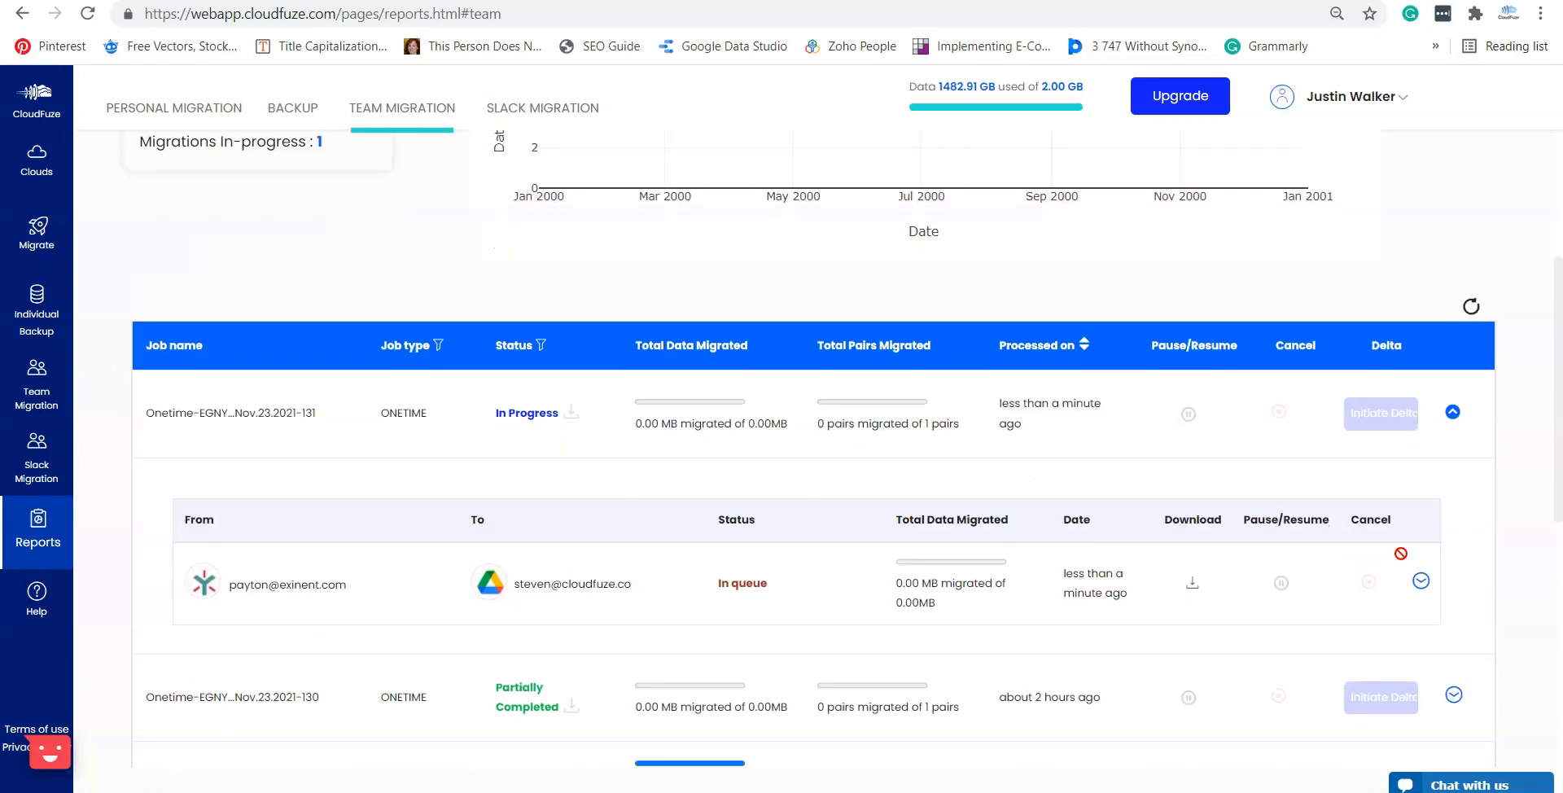